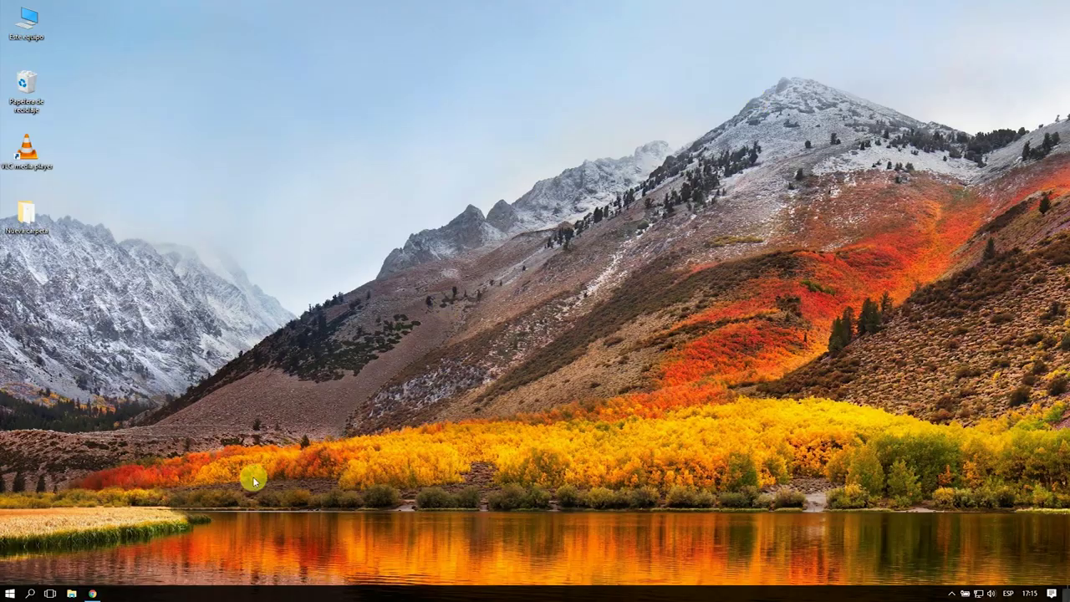
Search the web for "netbeans + jdk" and open Oracle's "JDK 8u111 with NetBeans 8.2" result in a new browser tab.
left_click(92, 593)
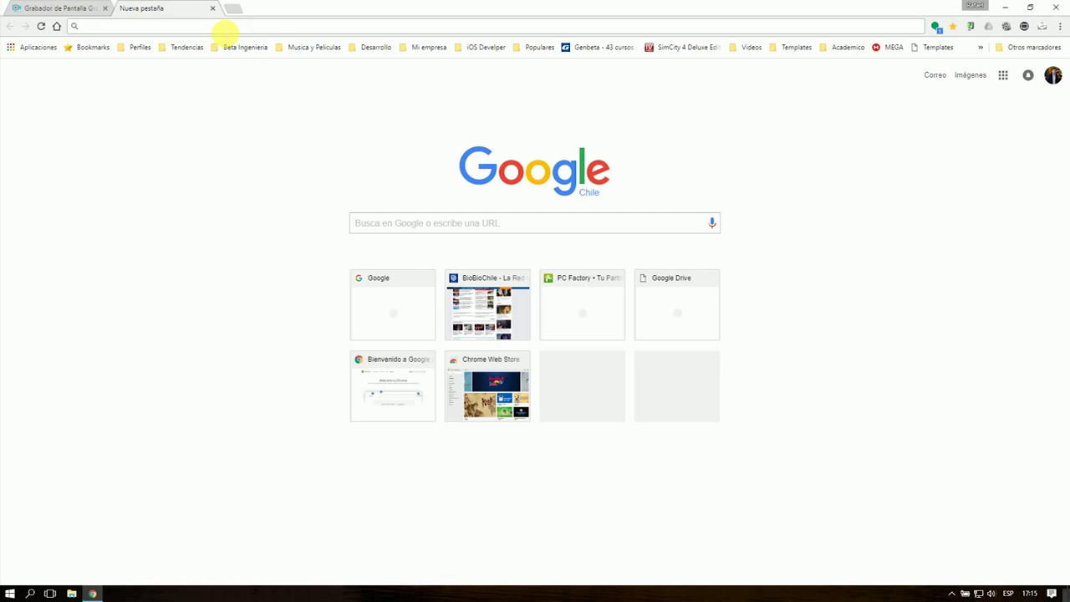
type("netbeans ")
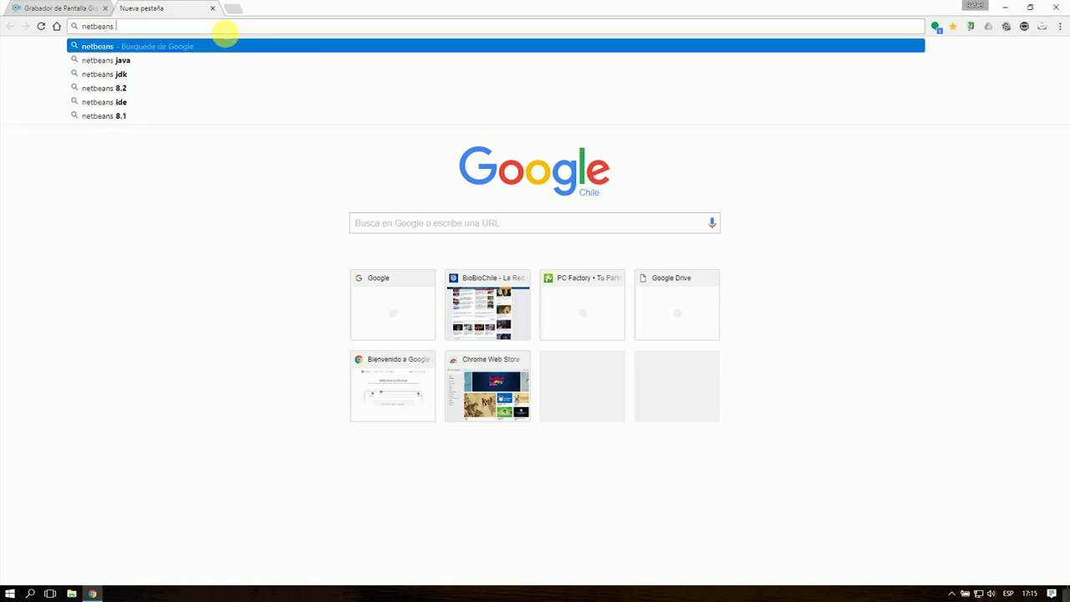
type("+ jdk")
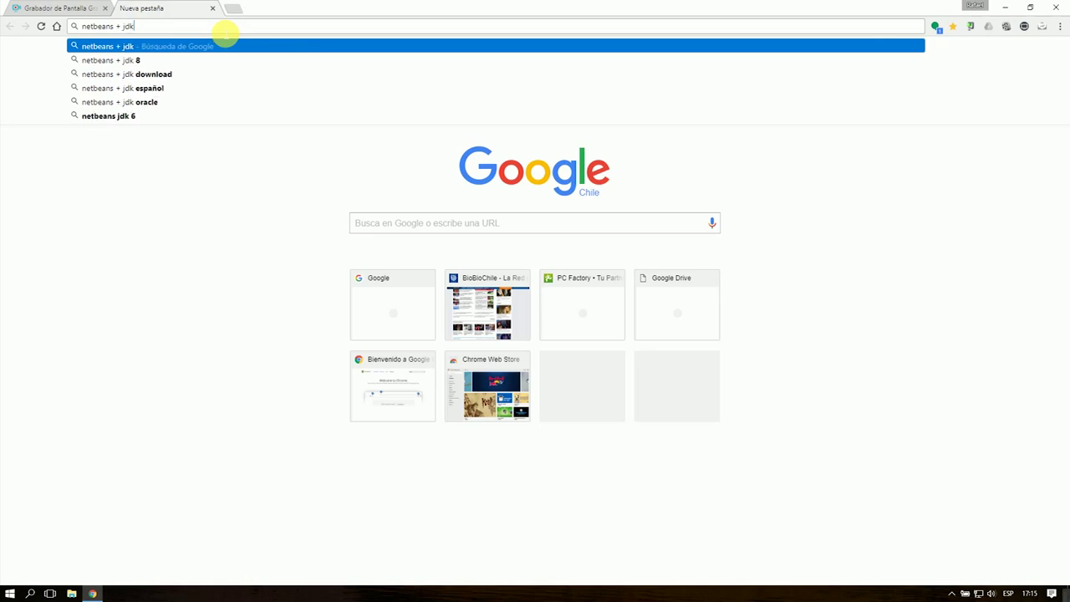
key("Return")
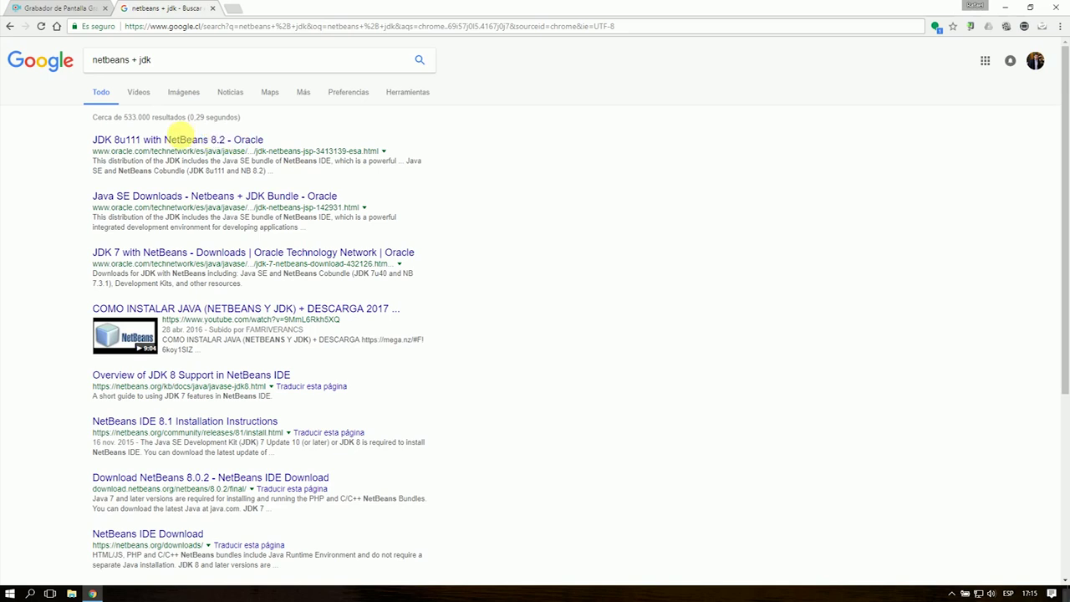
middle_click(182, 144)
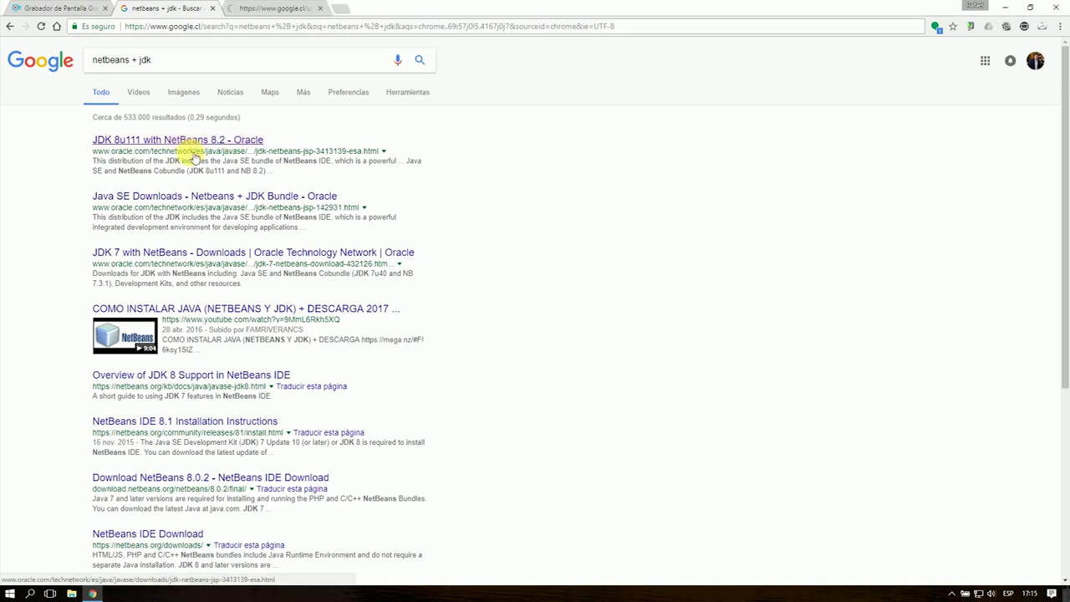
left_click(270, 9)
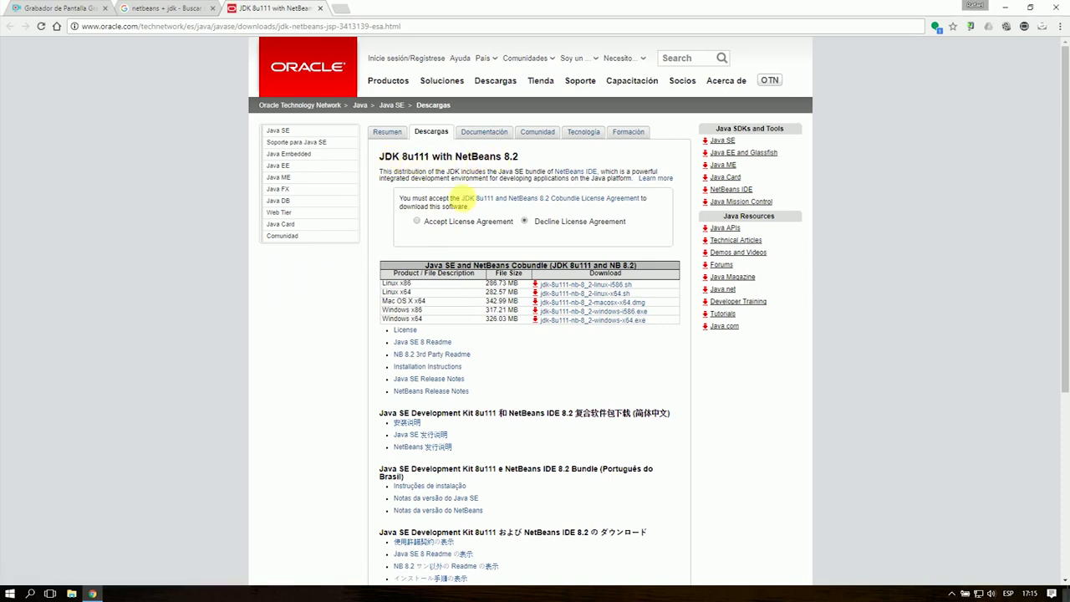
Accept the license agreement for the JDK 8u111 and NetBeans 8.2 bundle and point out the Windows x86 and x64 entries.
left_click(417, 221)
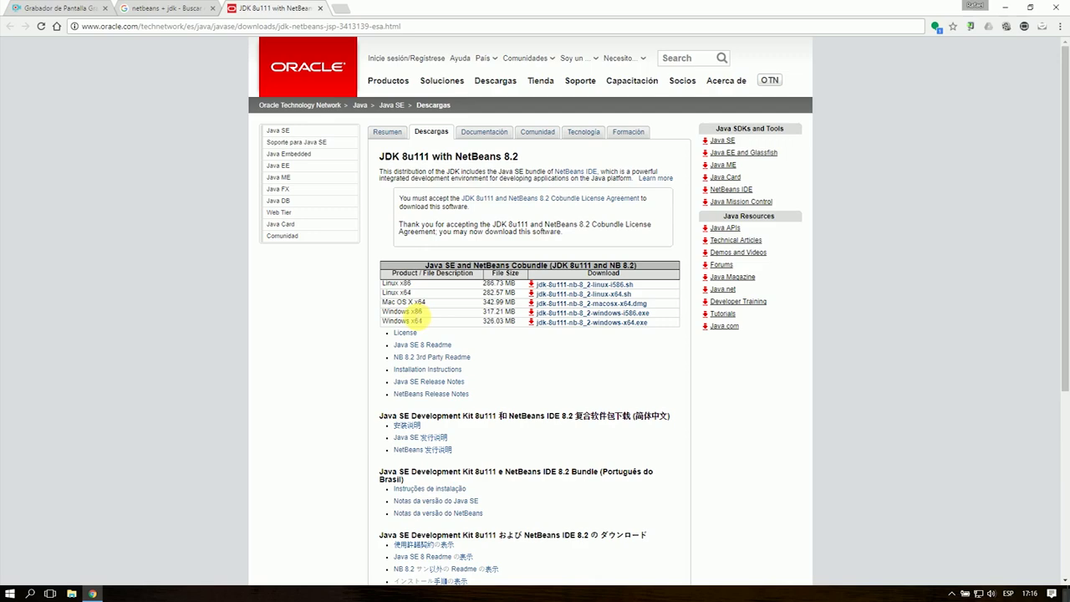
double_click(418, 312)
double_click(416, 321)
Minimize the browser and view the computer's system properties to check the system type.
left_click(1006, 7)
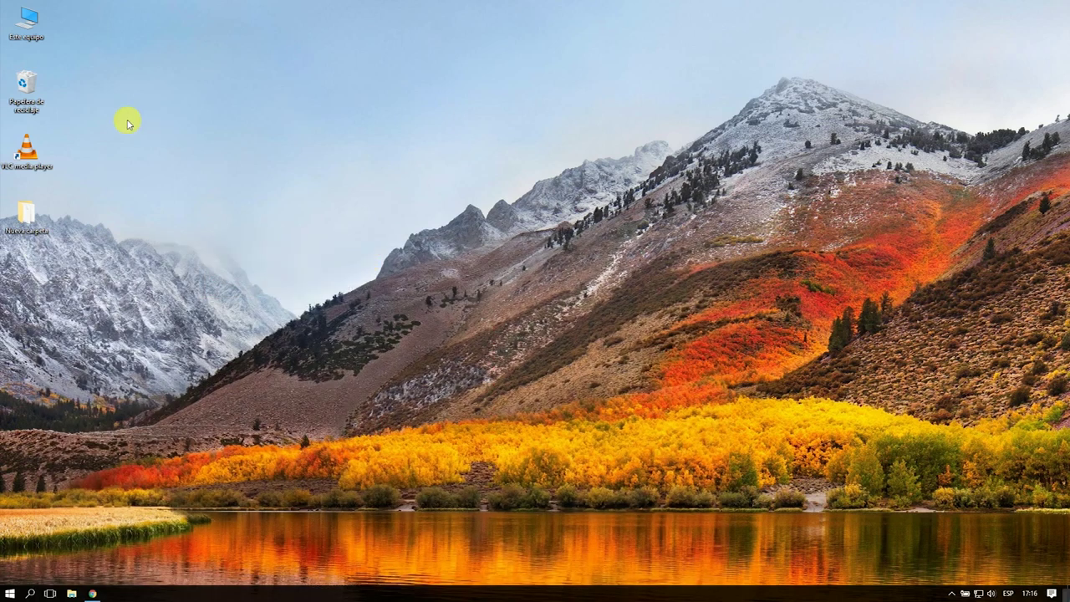
left_click(29, 29)
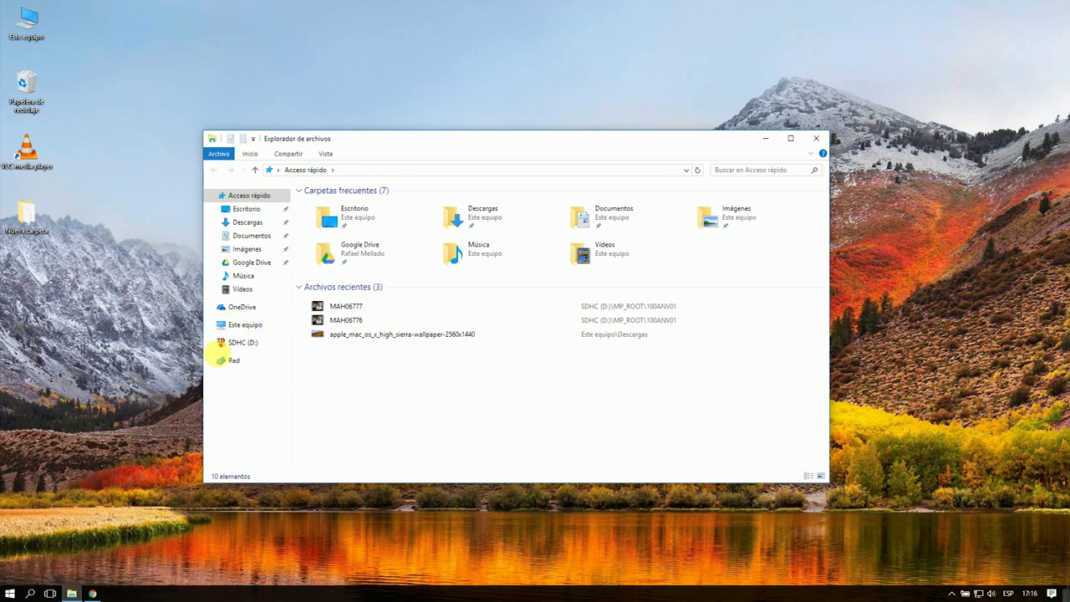
right_click(238, 325)
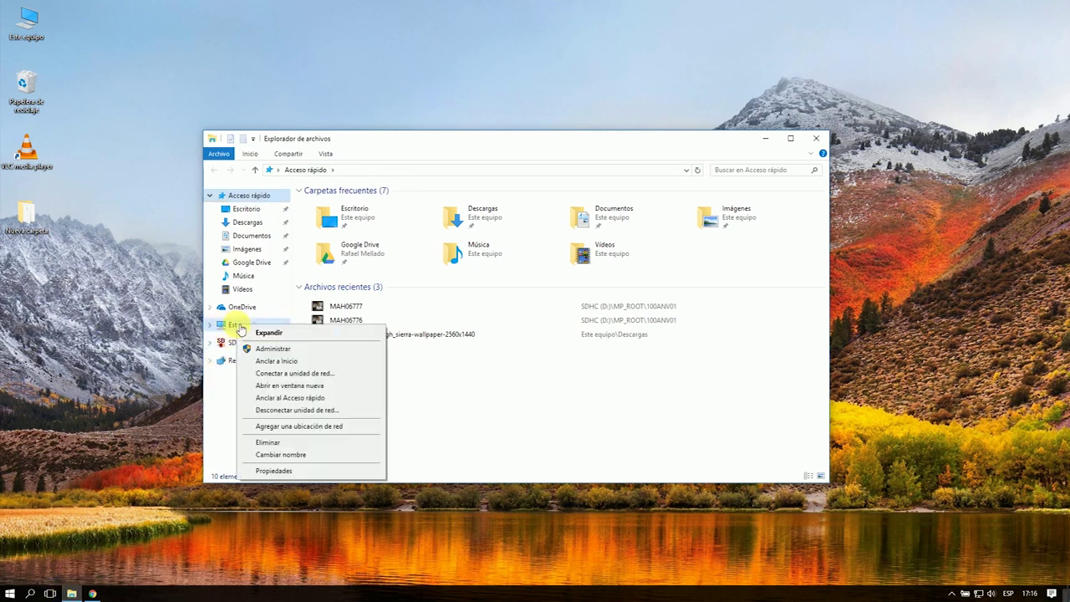
left_click(274, 471)
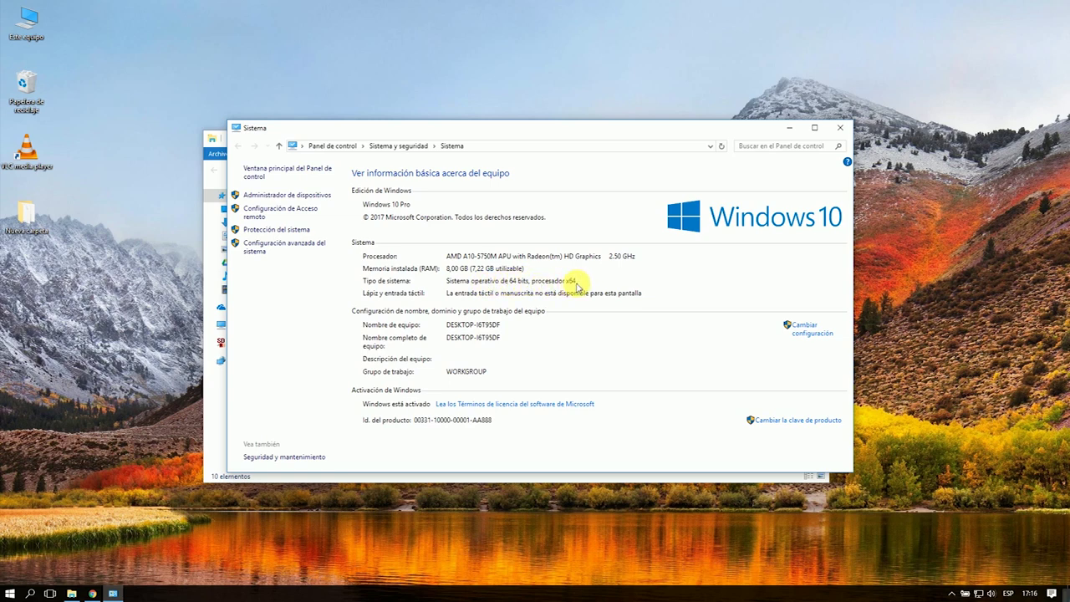
Compare the Windows x86 and x64 download entries with the system type shown in the computer's properties.
left_click(92, 594)
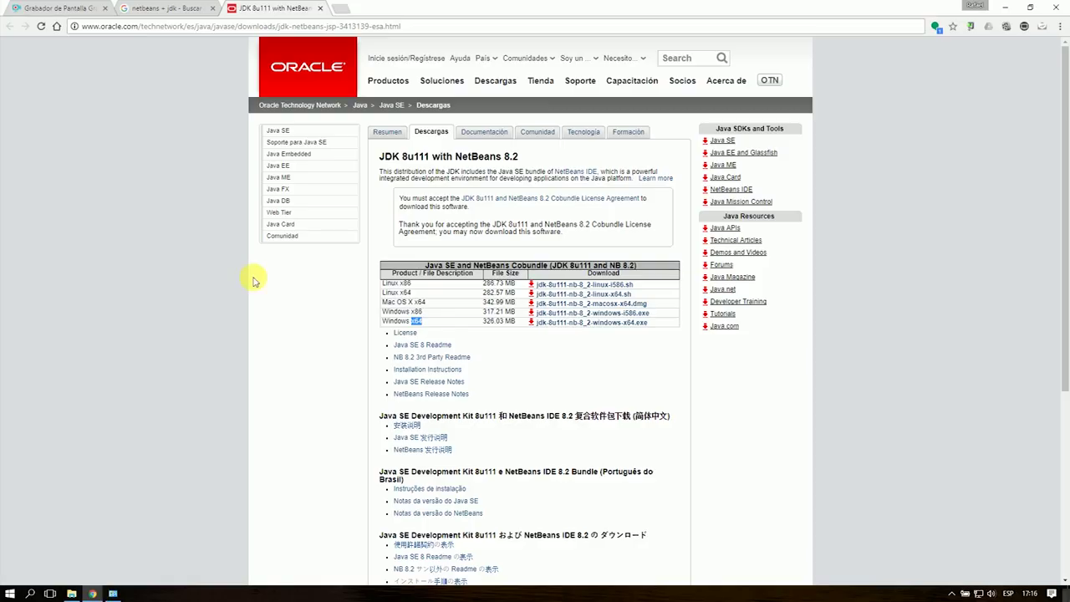
double_click(416, 311)
left_click(418, 324)
key("super+Pause")
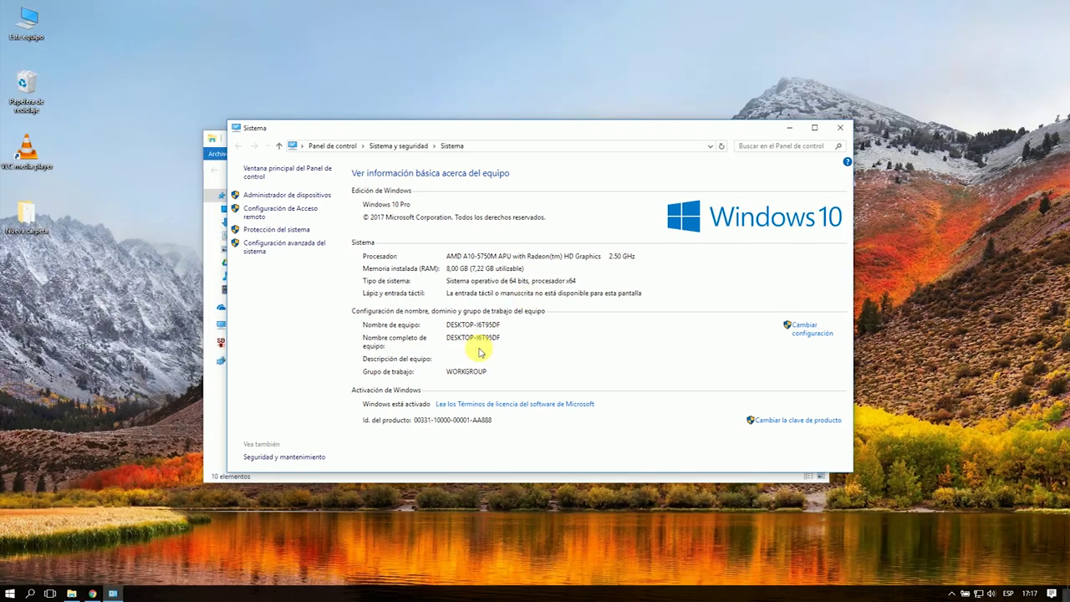
left_click(498, 281)
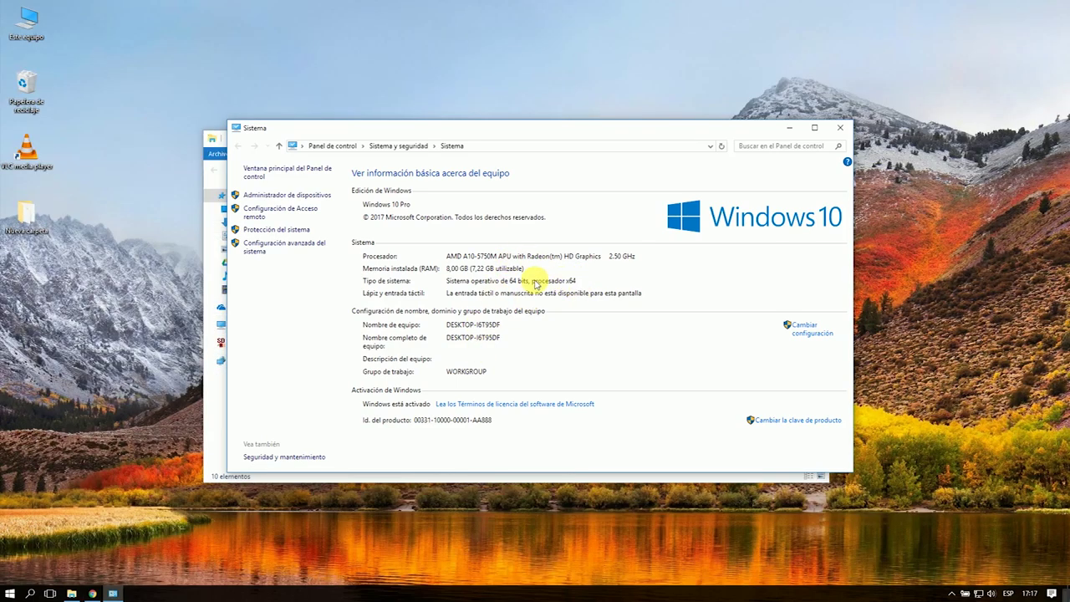
Close the system information, download jdk-8u111-nb-8_2-windows-x64.exe from the Oracle page and launch the installer.
left_click(840, 128)
left_click(92, 593)
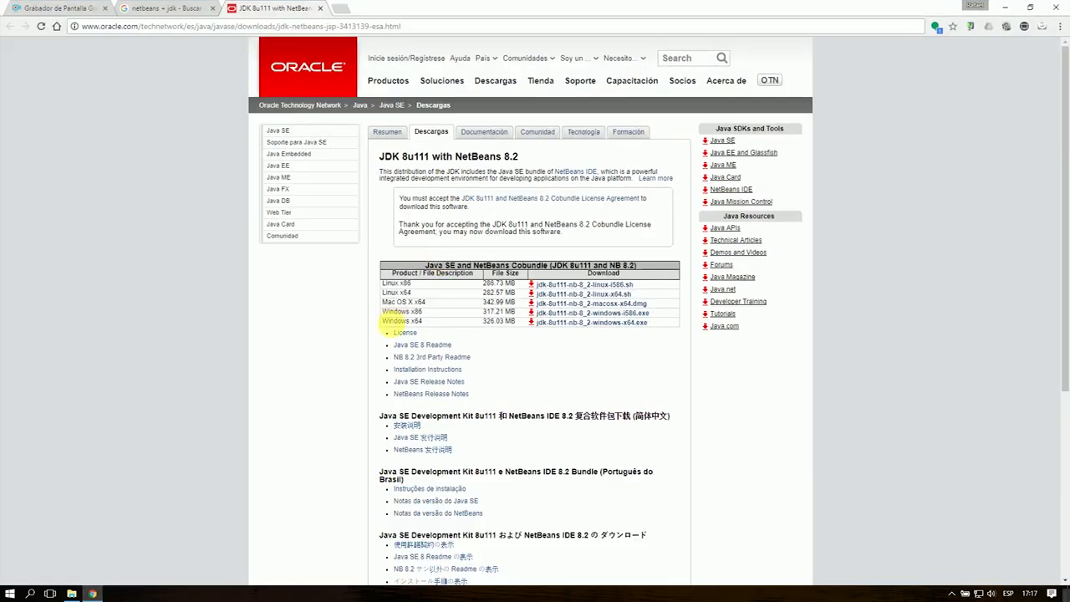
left_click(560, 325)
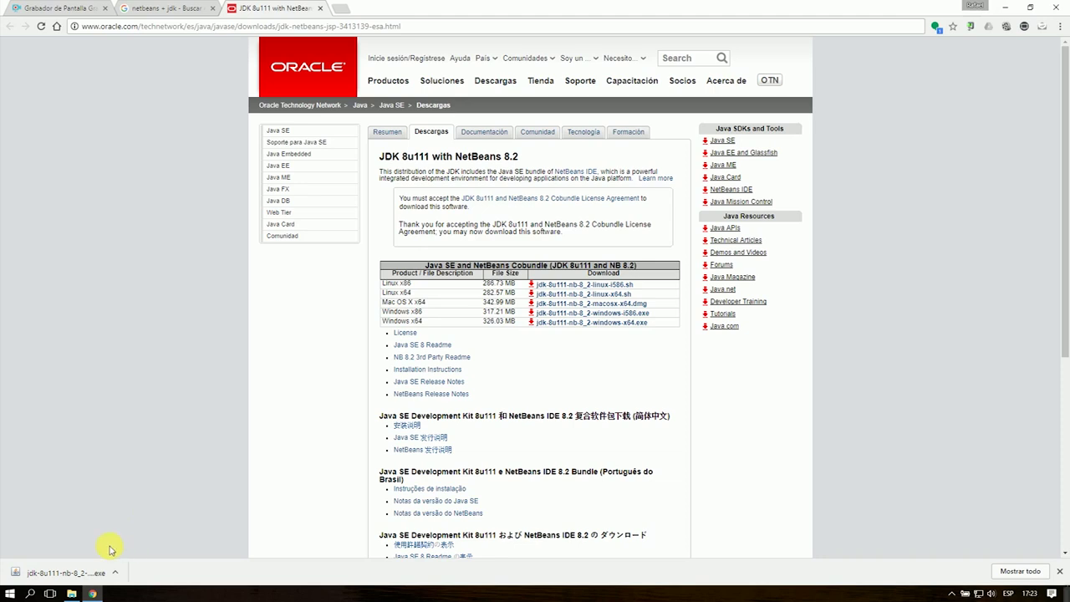
left_click(62, 573)
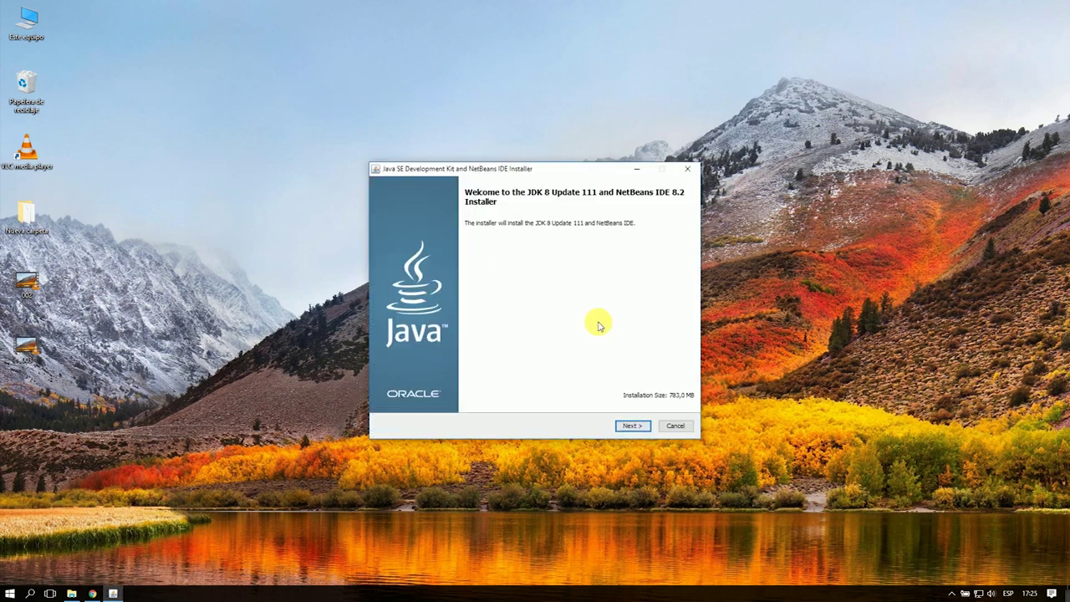
Accept the default JDK and NetBeans IDE installation folders and leave Check for Updates enabled in the installer.
left_click(631, 427)
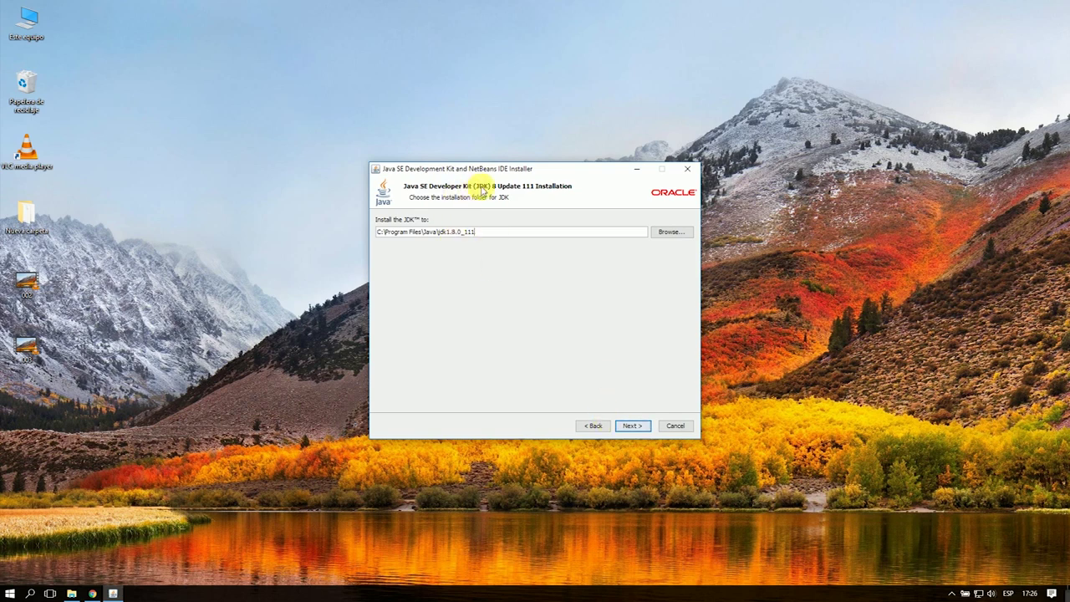
left_click(632, 425)
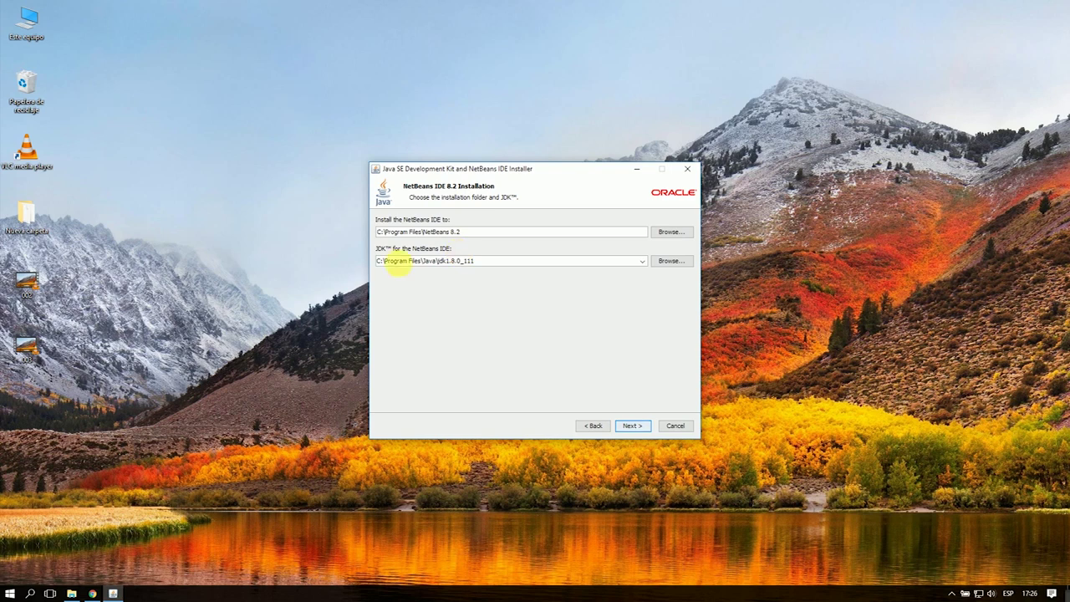
left_click(641, 428)
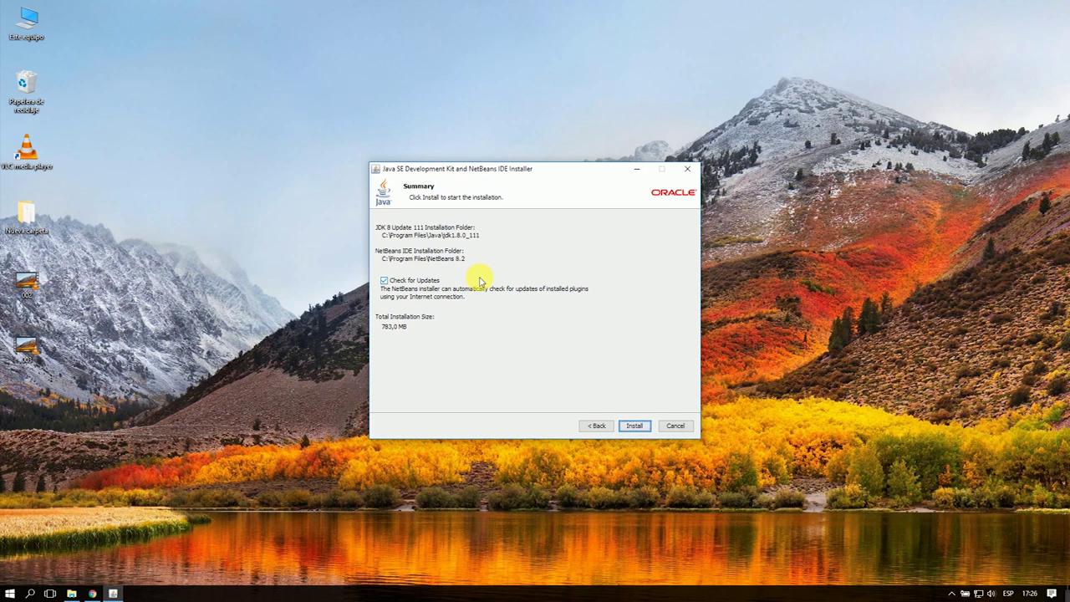
left_click(416, 282)
left_click(417, 282)
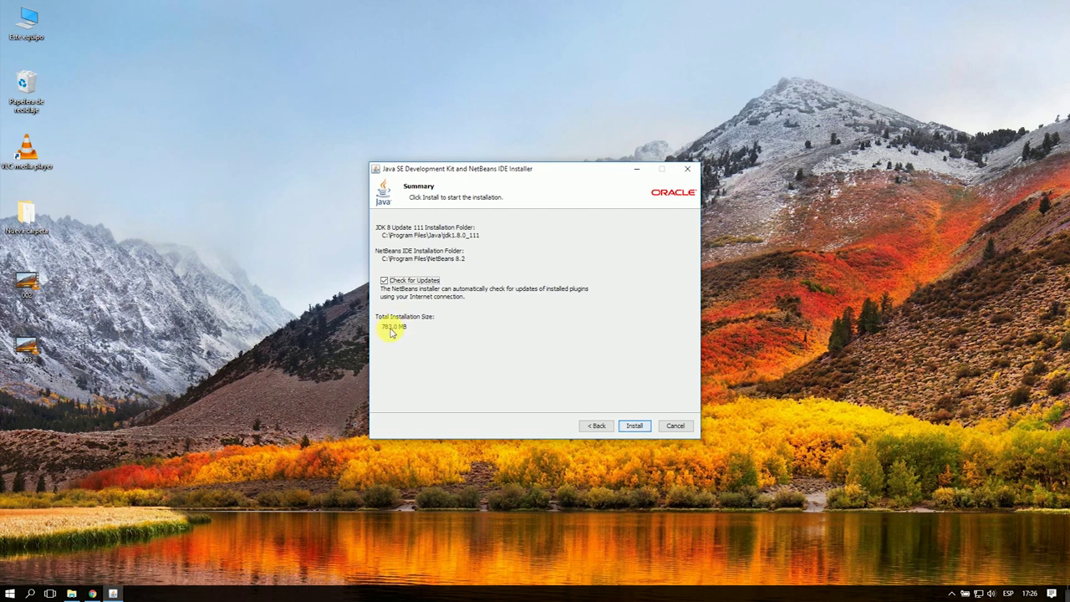
Run the installation, opt out of providing anonymous usage data and finish the setup.
left_click(634, 426)
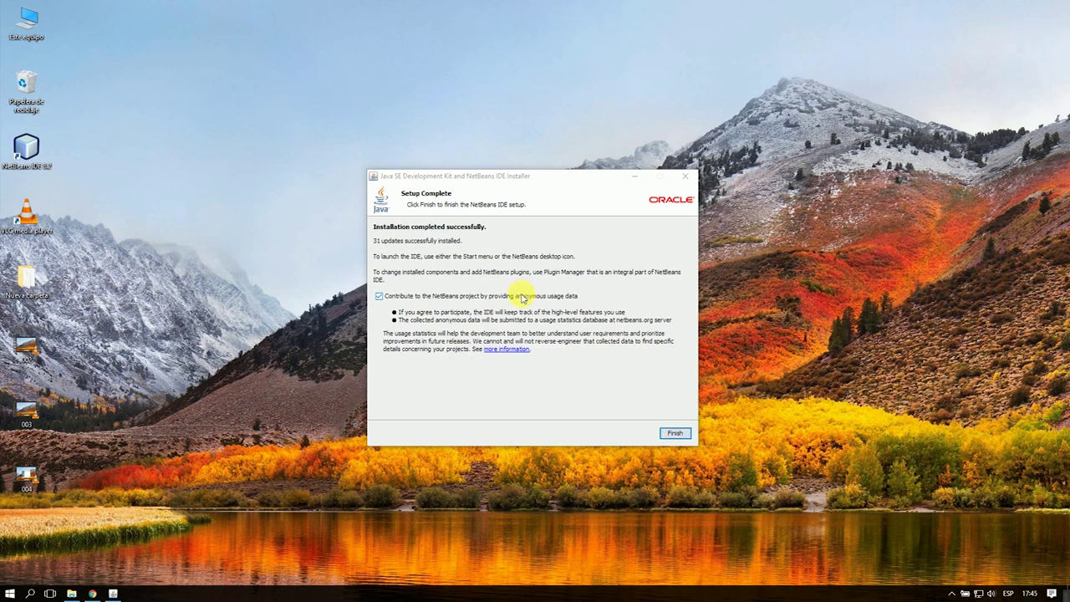
left_click(525, 296)
left_click(675, 433)
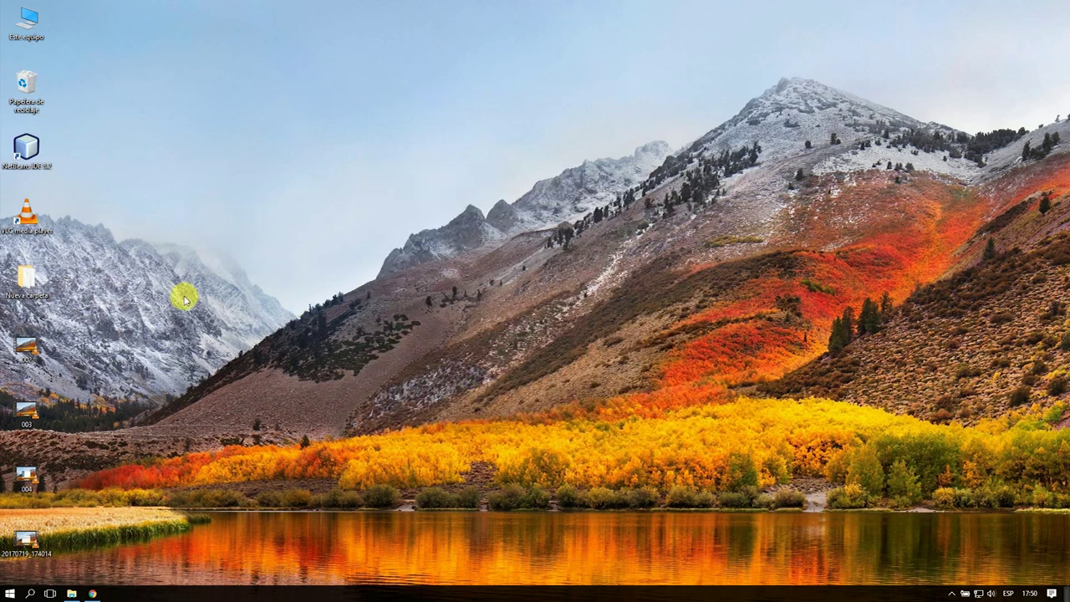
Launch NetBeans IDE 8.2 from the desktop.
double_click(27, 154)
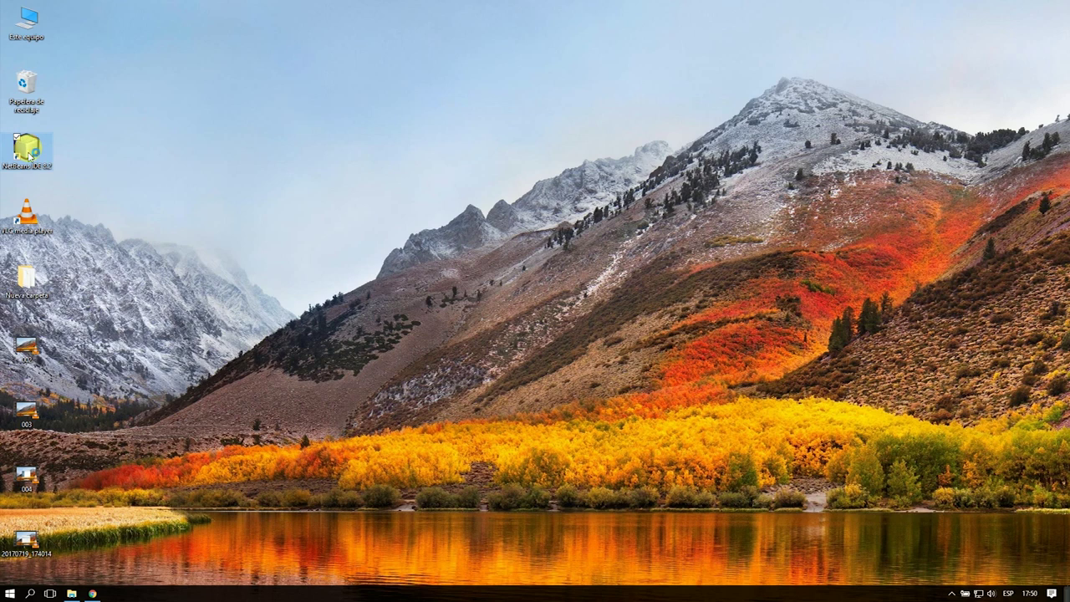
left_click(78, 153)
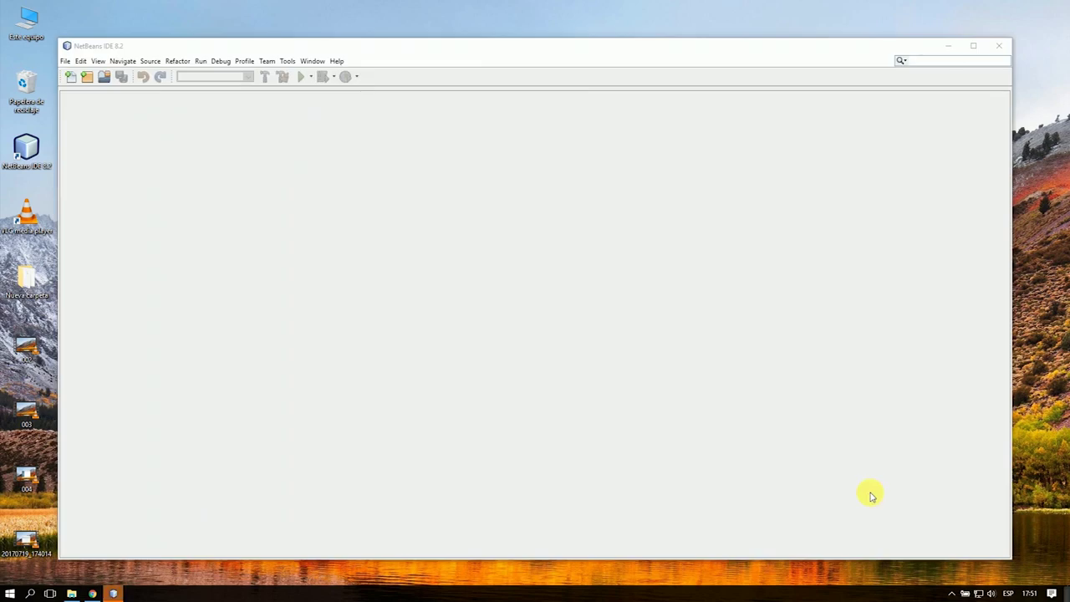
left_click(379, 61)
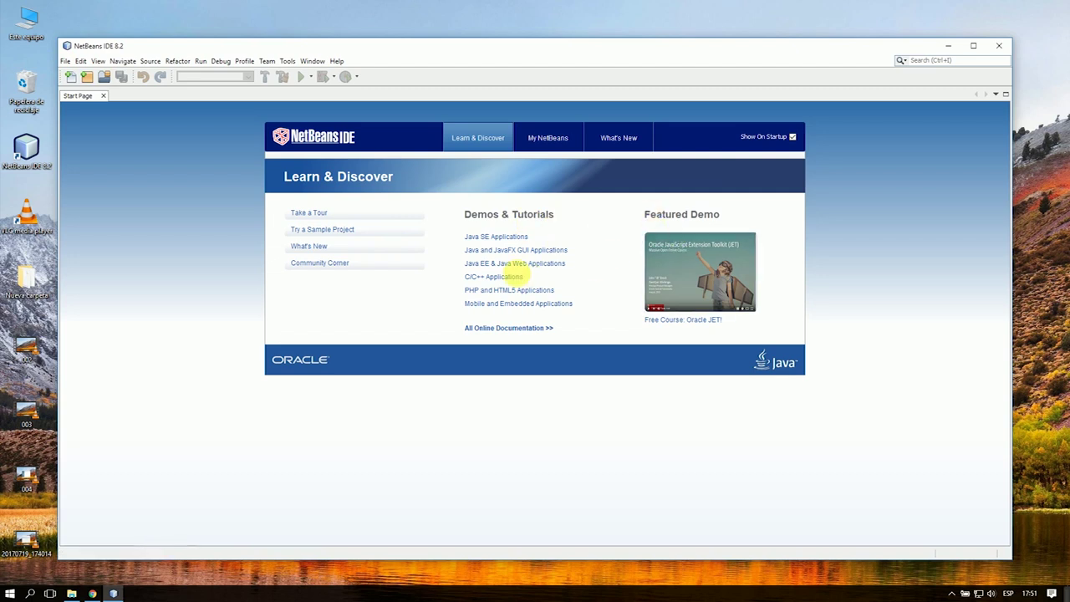
Start a new project of the Java Application type and proceed to its name and location settings.
left_click(66, 61)
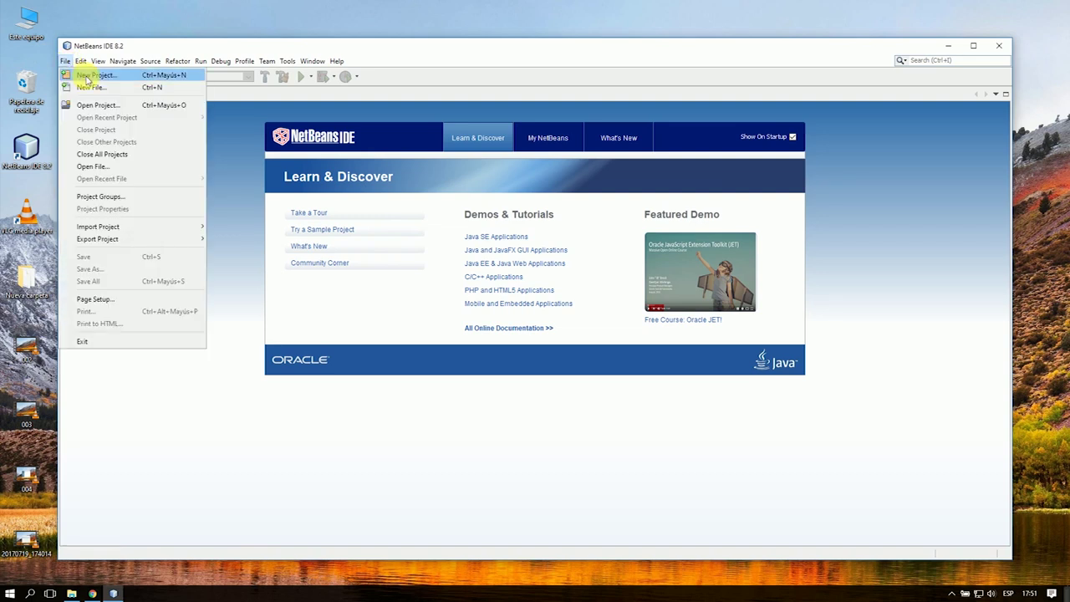
left_click(86, 78)
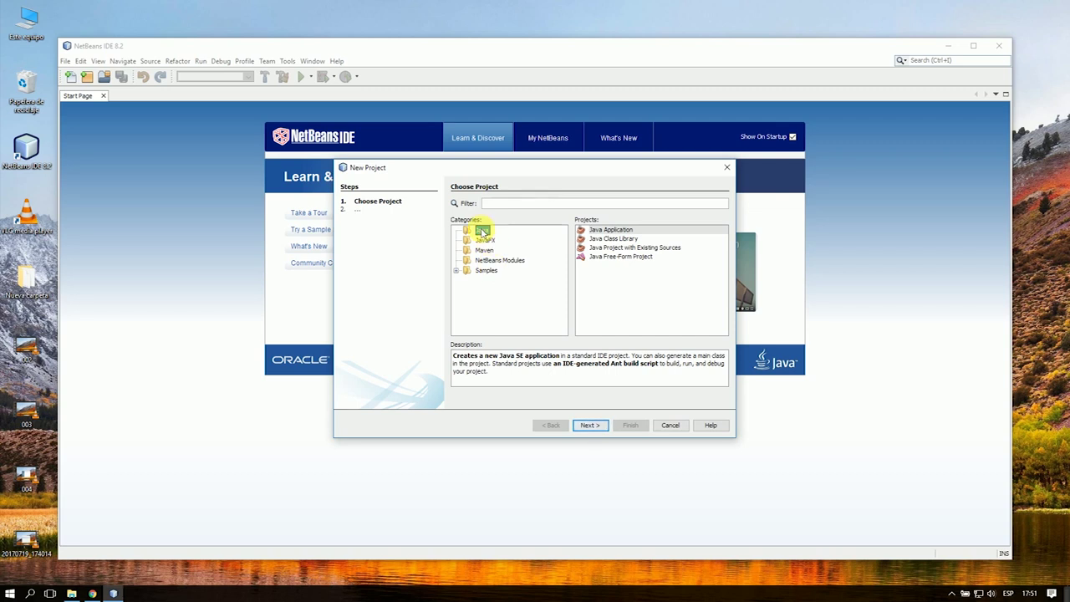
left_click(610, 238)
left_click(610, 230)
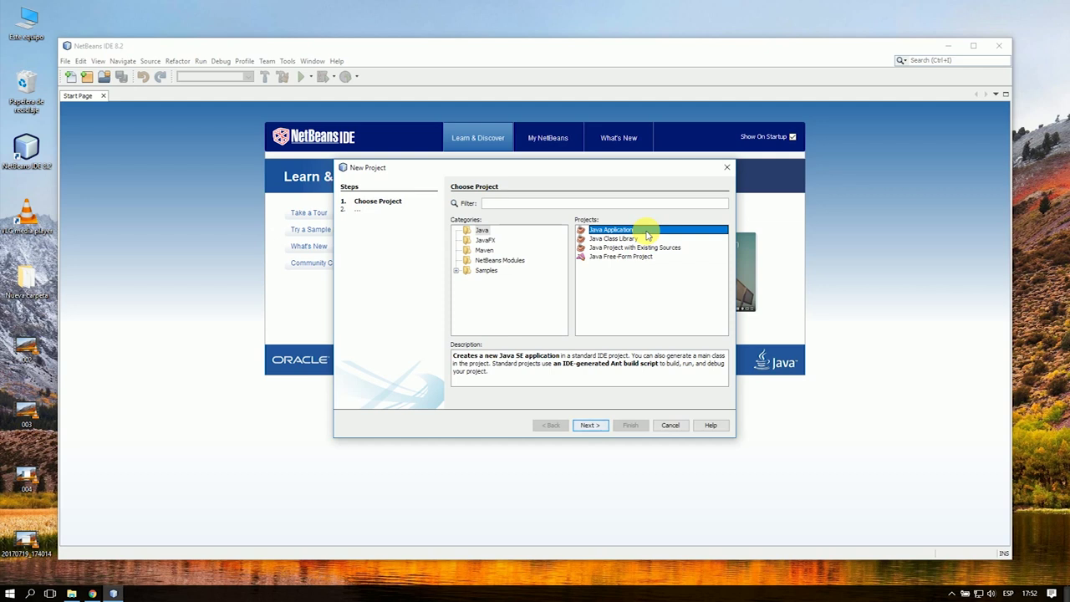
left_click(587, 428)
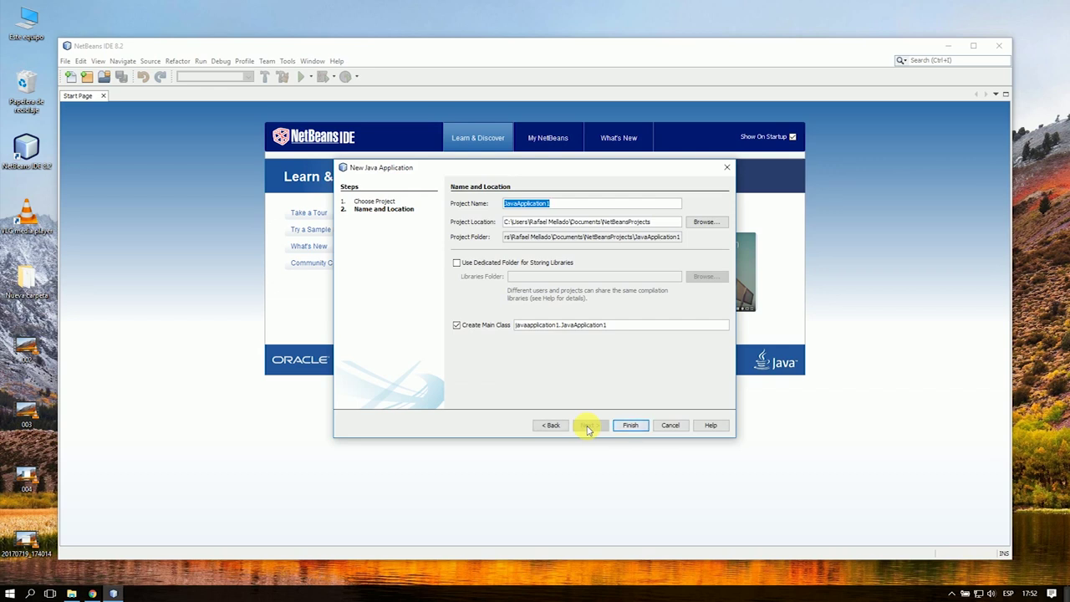
left_click(554, 427)
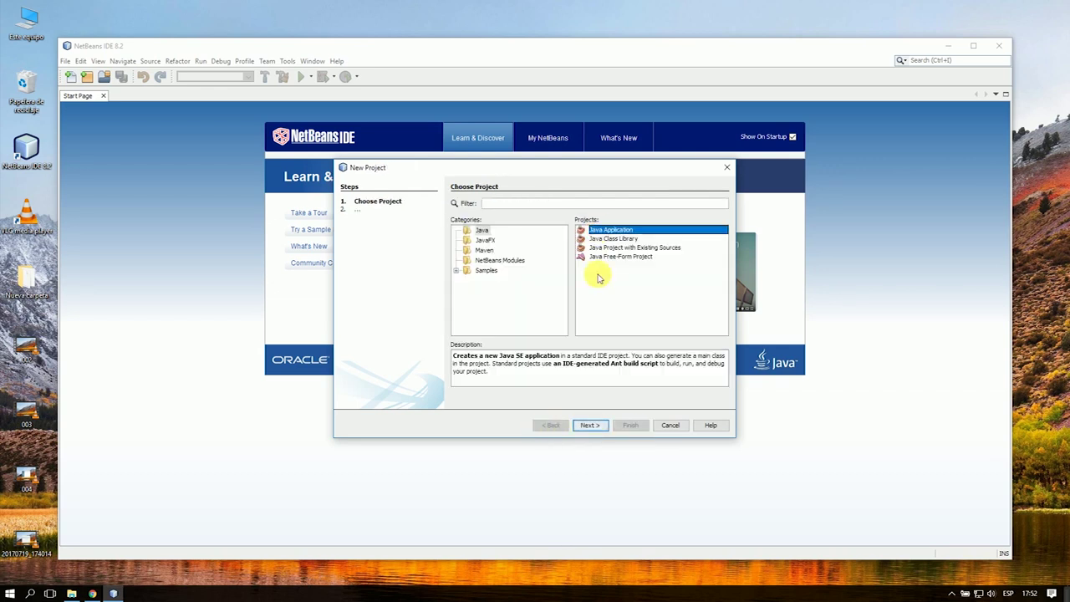
left_click(590, 425)
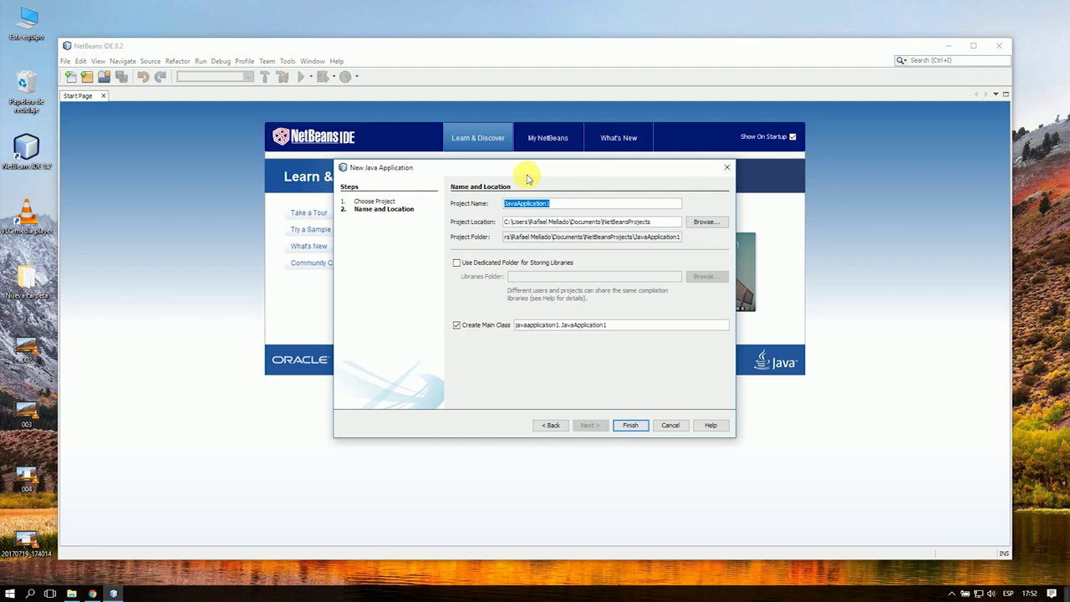
Name the project Saludo, create it with its main class, and maximize the NetBeans window.
type("Saludo")
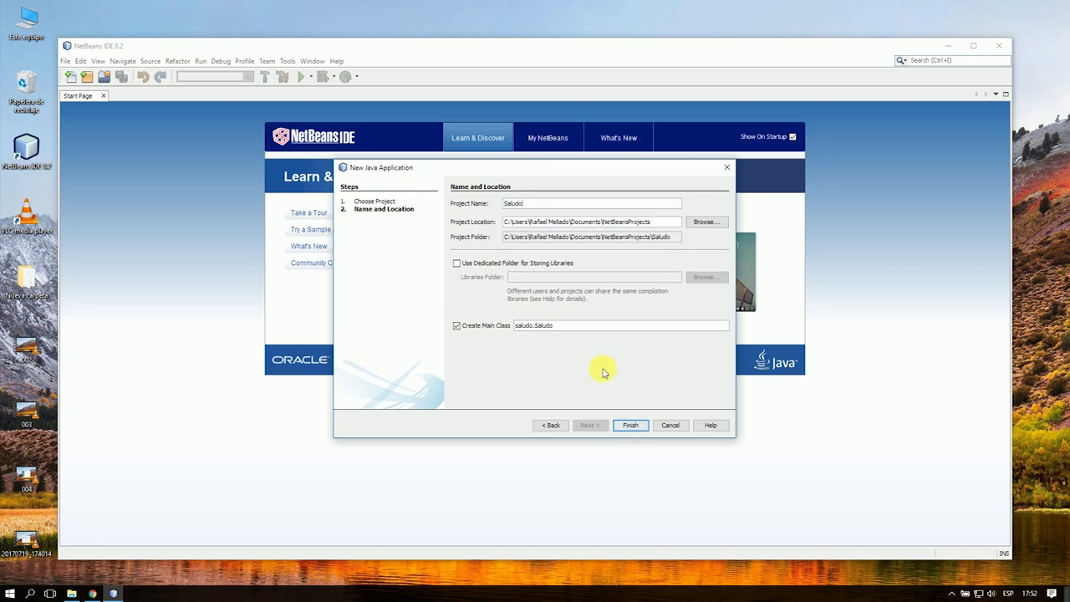
left_click(627, 426)
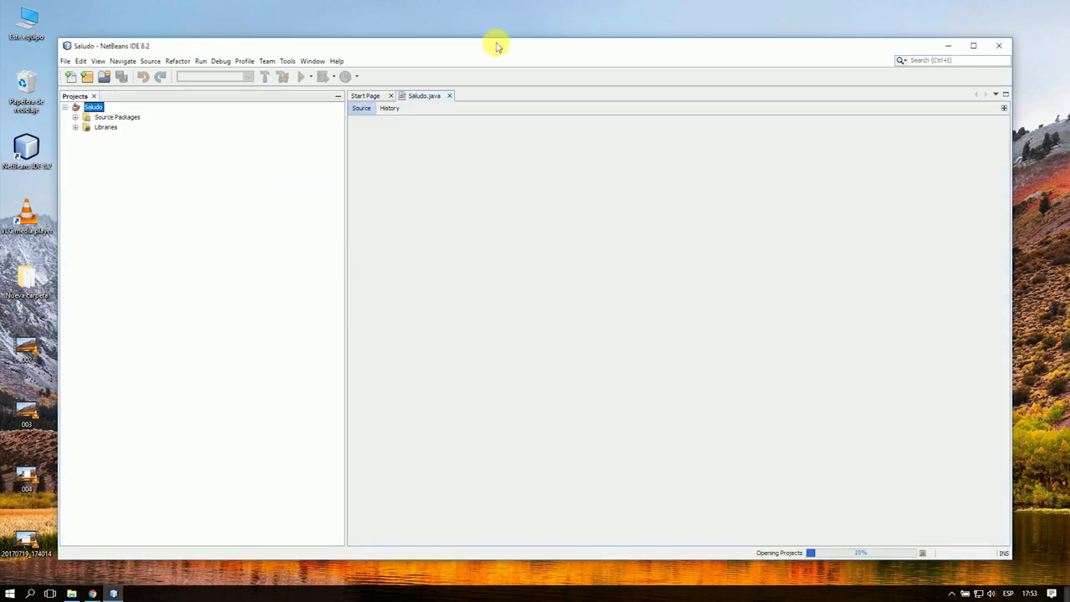
double_click(495, 43)
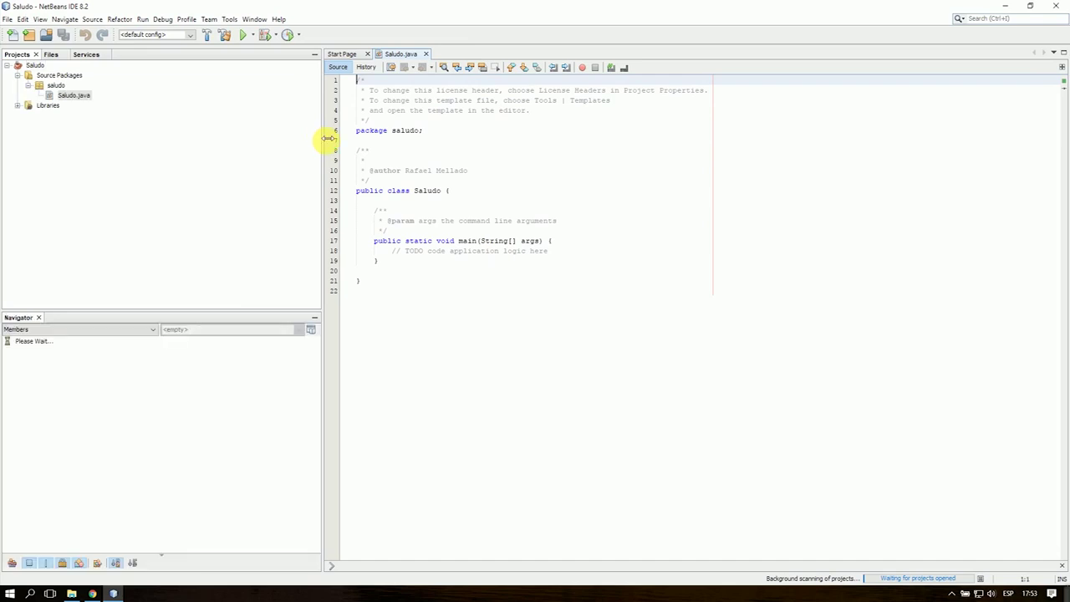
Narrow the projects pane and delete the license header, author and parameter comment blocks from Saludo.java.
left_click_drag(326, 138, 175, 151)
left_click(221, 118)
left_click_drag(220, 118, 202, 80)
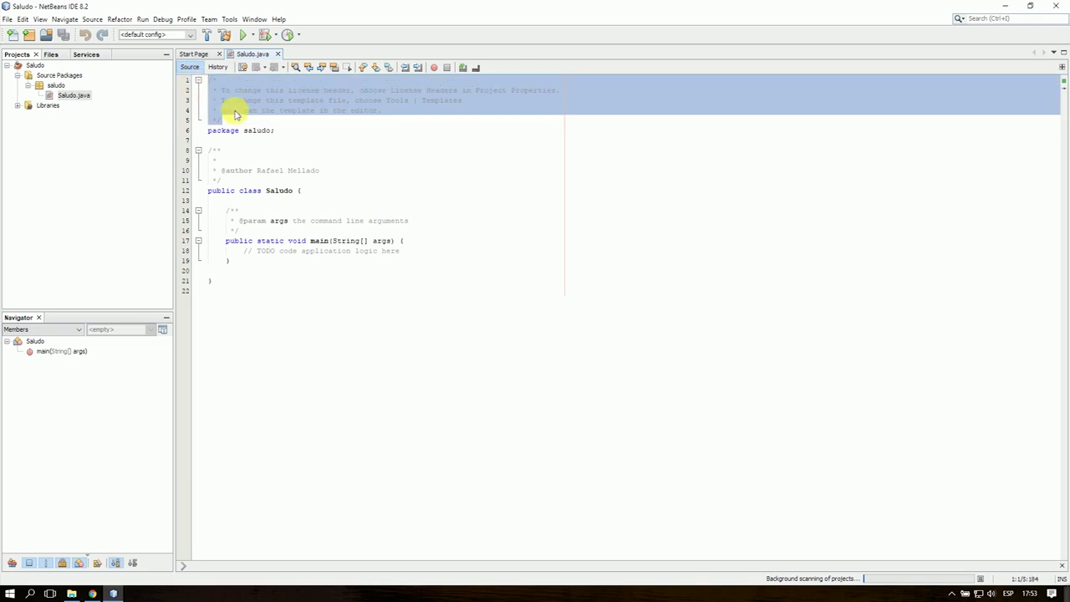
key("Delete")
key("Delete")
left_click_drag(216, 100, 275, 142)
key("Delete")
key("Delete")
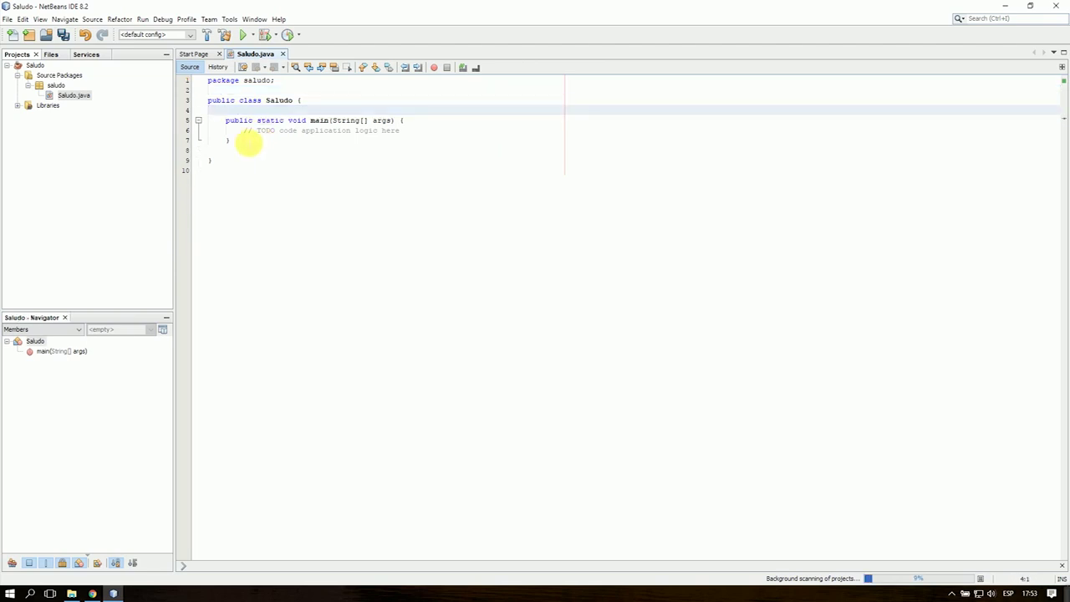
Examine the Saludo project tree, including its saludo package and the Saludo.java file.
left_click(8, 66)
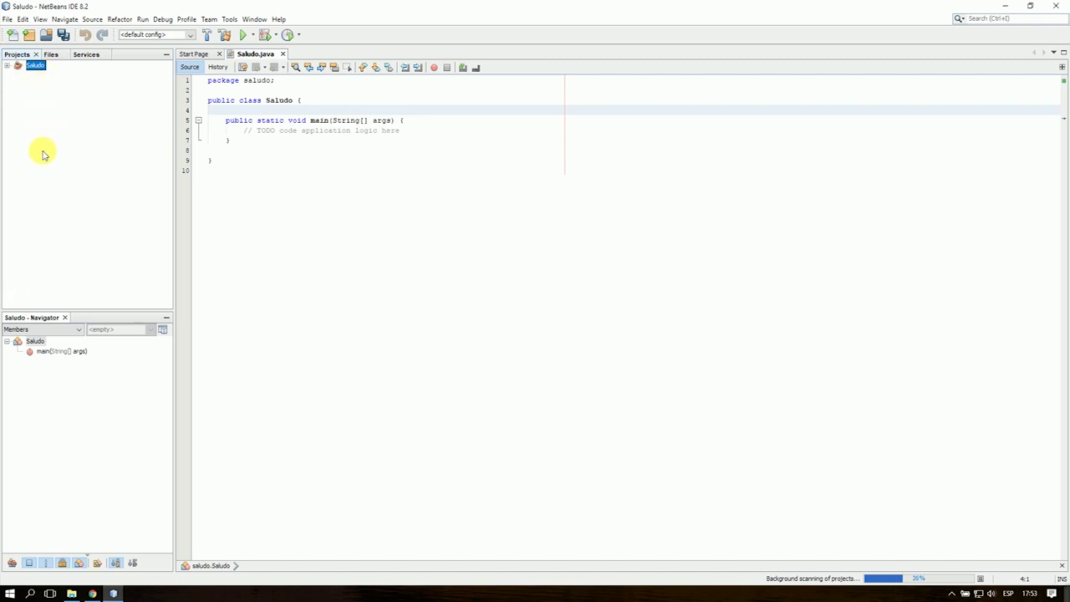
left_click(8, 66)
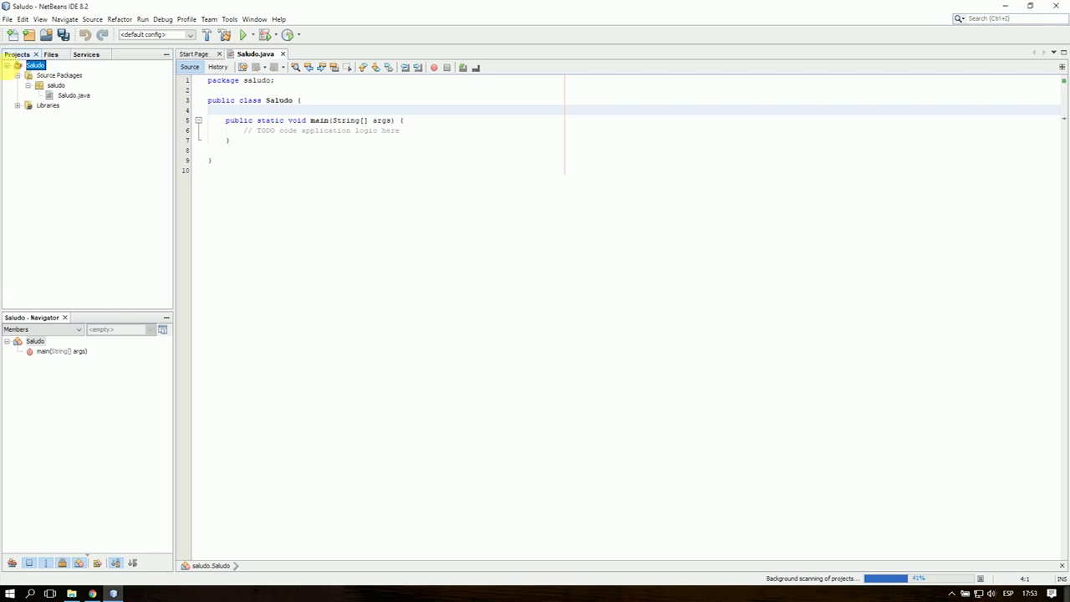
left_click(66, 96)
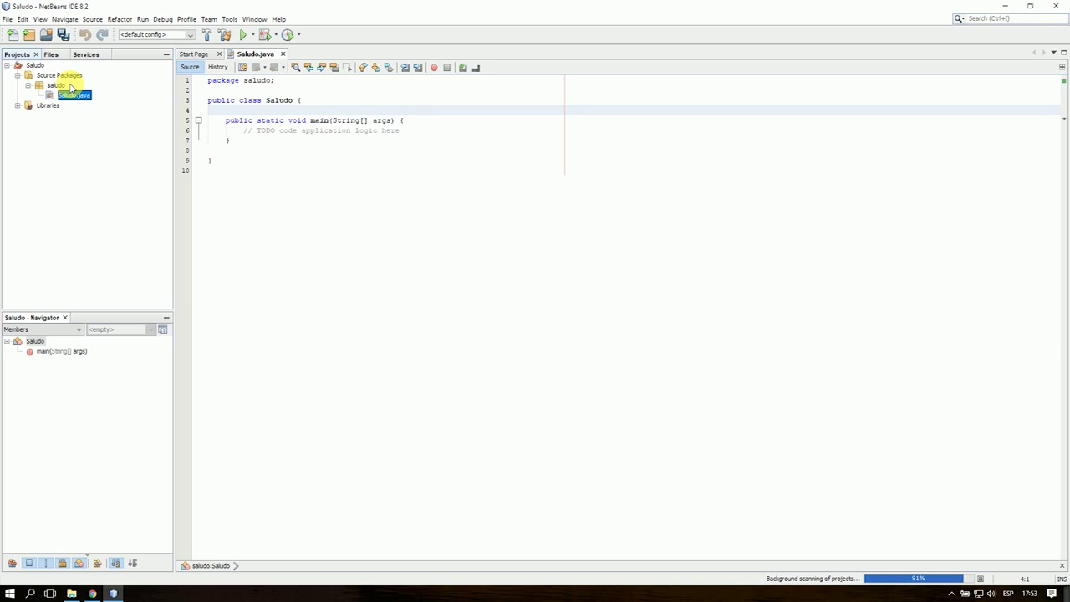
left_click(54, 86)
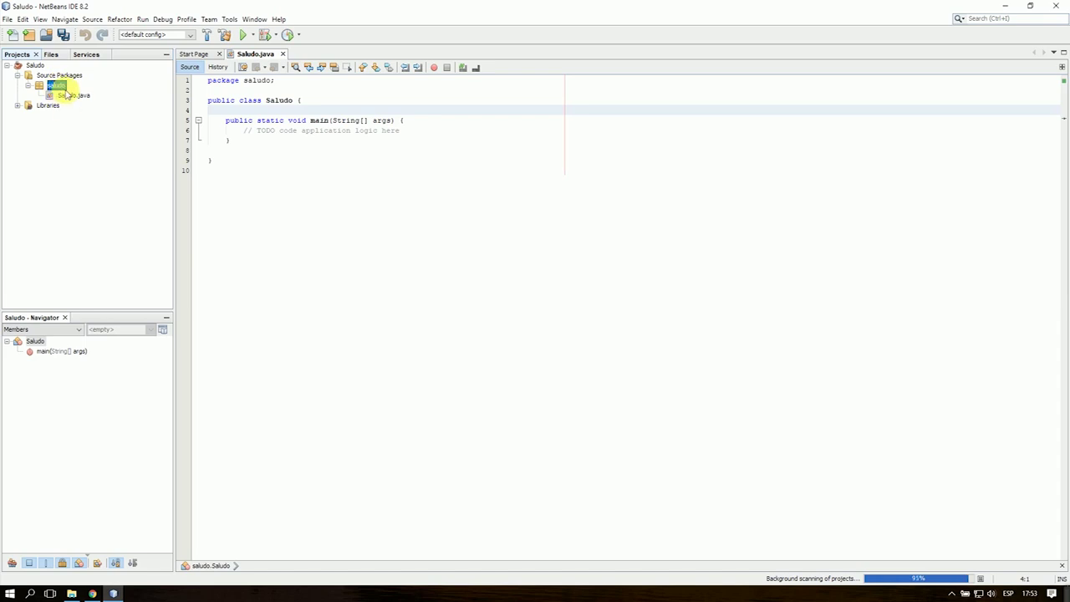
left_click(73, 95)
Replace the TODO comment in the main method with a line break.
left_click(413, 190)
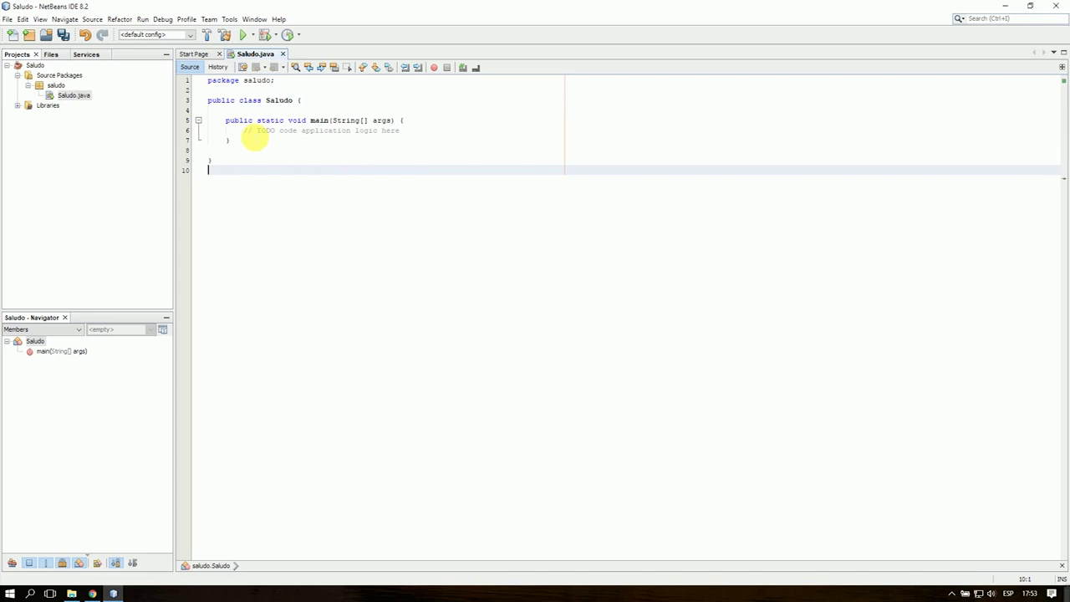
left_click_drag(242, 131, 423, 136)
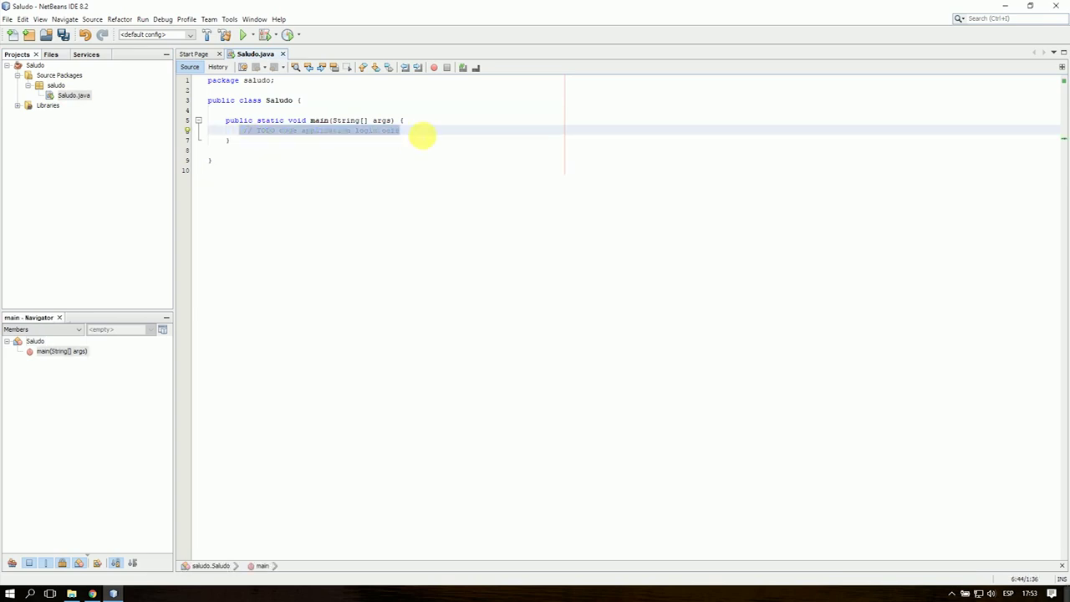
key("Return")
Add the statement import java.io.*; below the package declaration in Saludo.java.
left_click(302, 87)
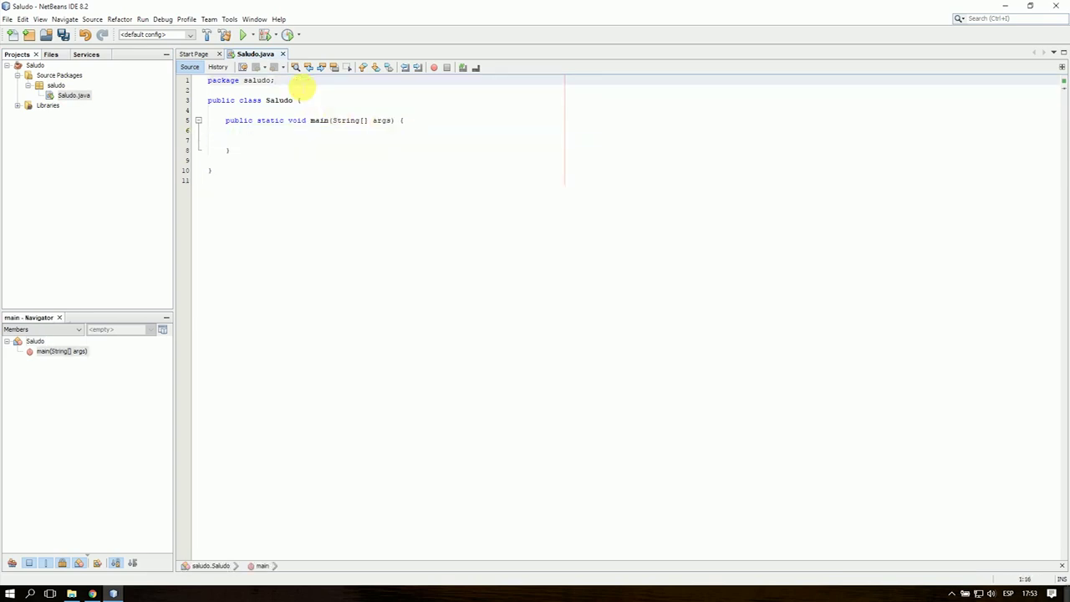
key("Return")
type("import")
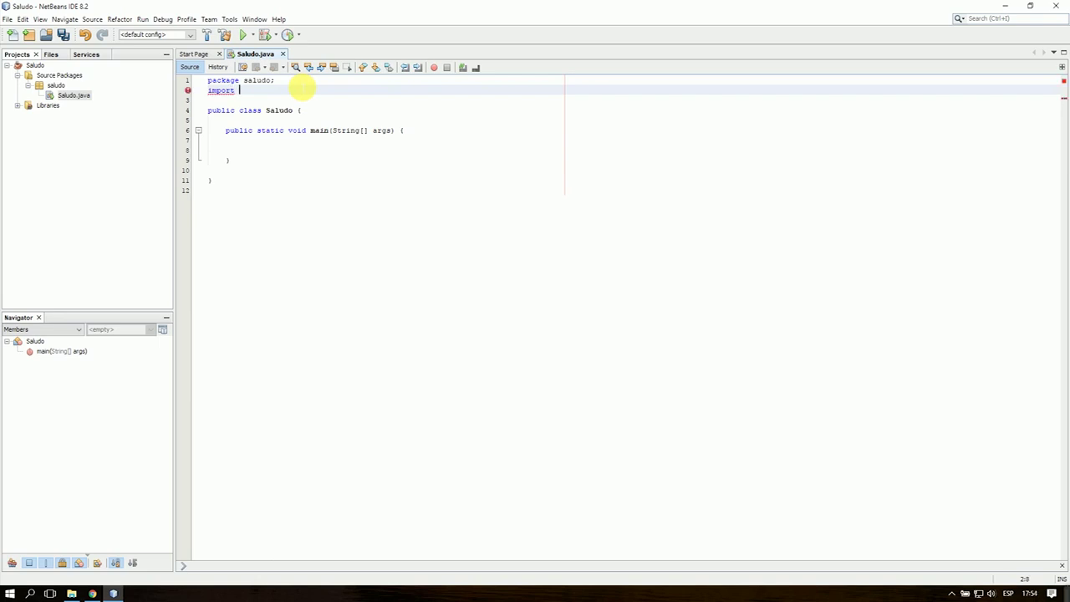
type("java.io")
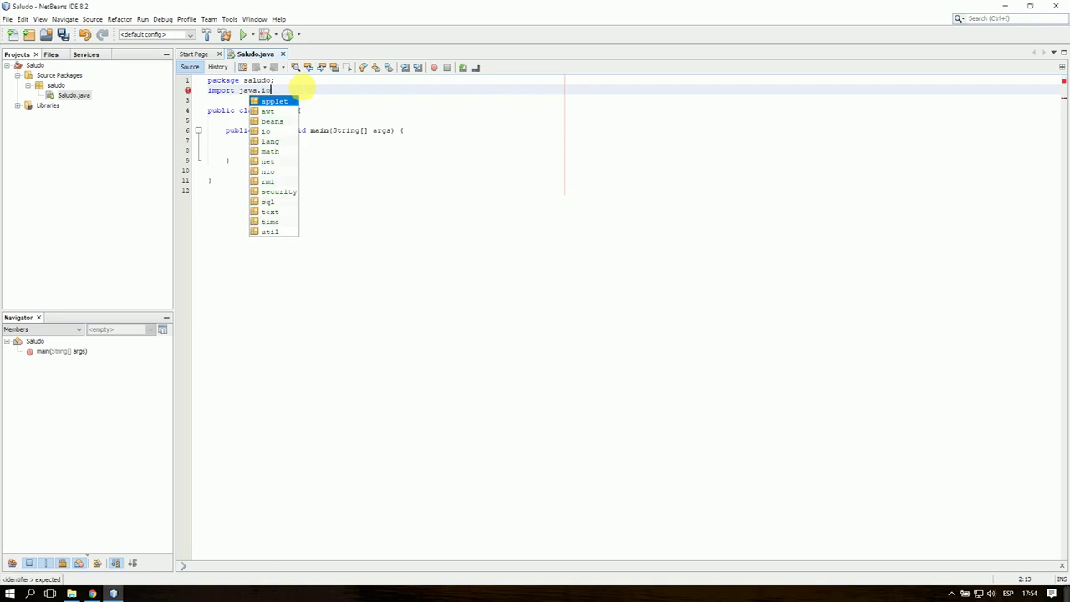
type(".")
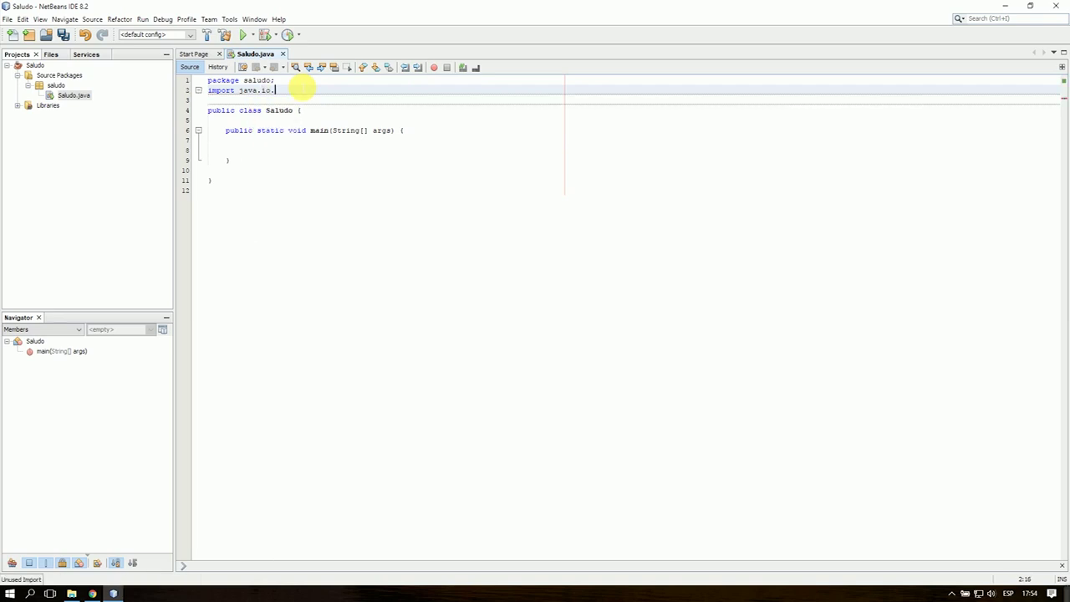
type("*;")
Move the opening braces of the main method and the Saludo class onto their own lines.
left_click(284, 149)
left_click(406, 131)
key("Return")
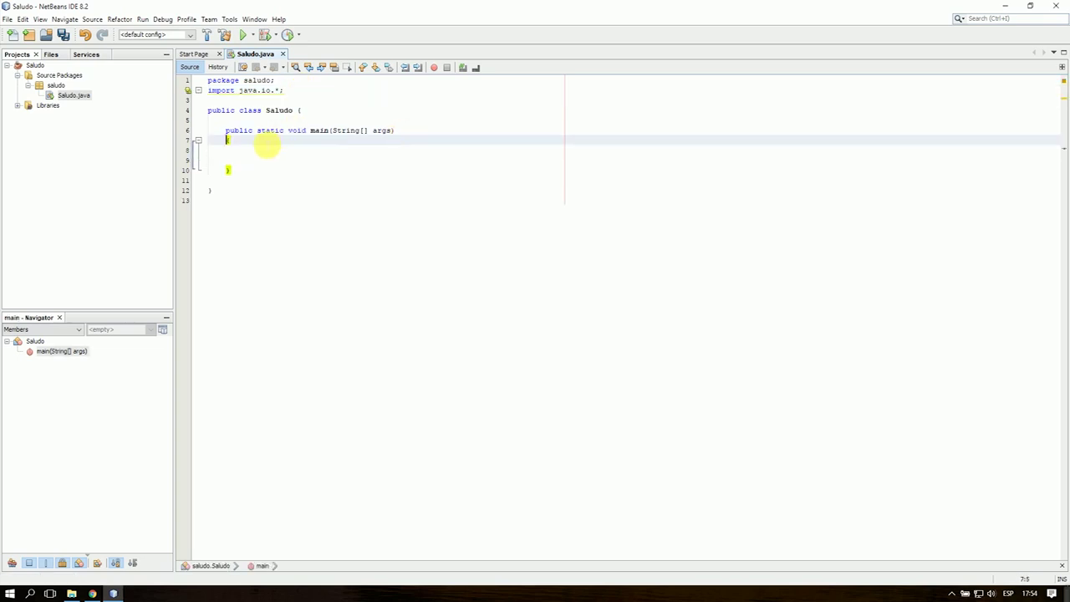
left_click(298, 111)
key("Return")
Add System.out.println("Hola a todos!"); to the main method, run the project and highlight the greeting in the output.
left_click_drag(282, 172, 279, 158)
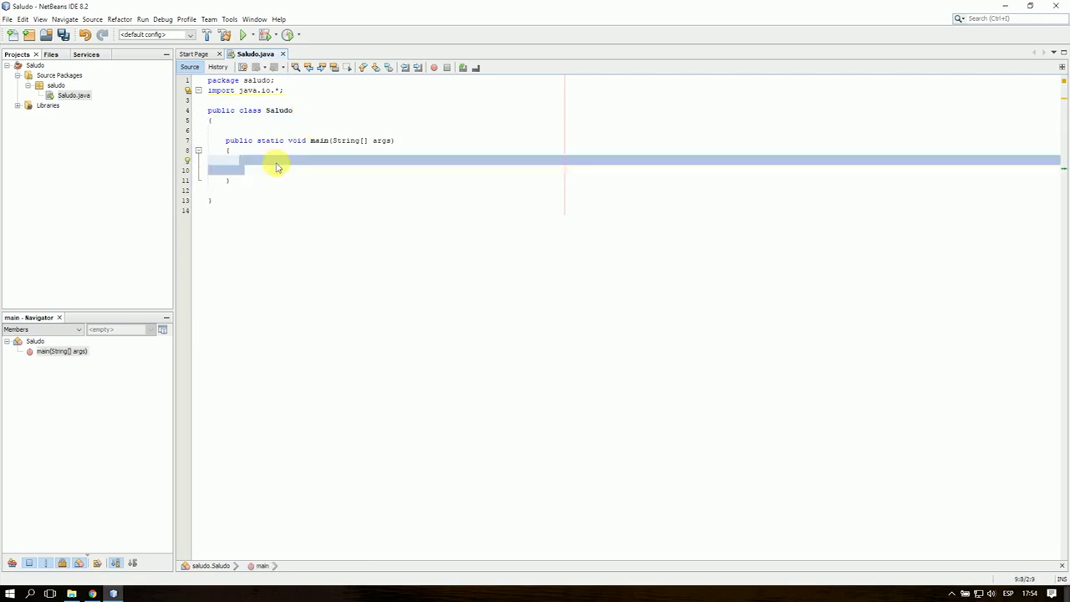
left_click(275, 166)
type("sout")
key("Tab")
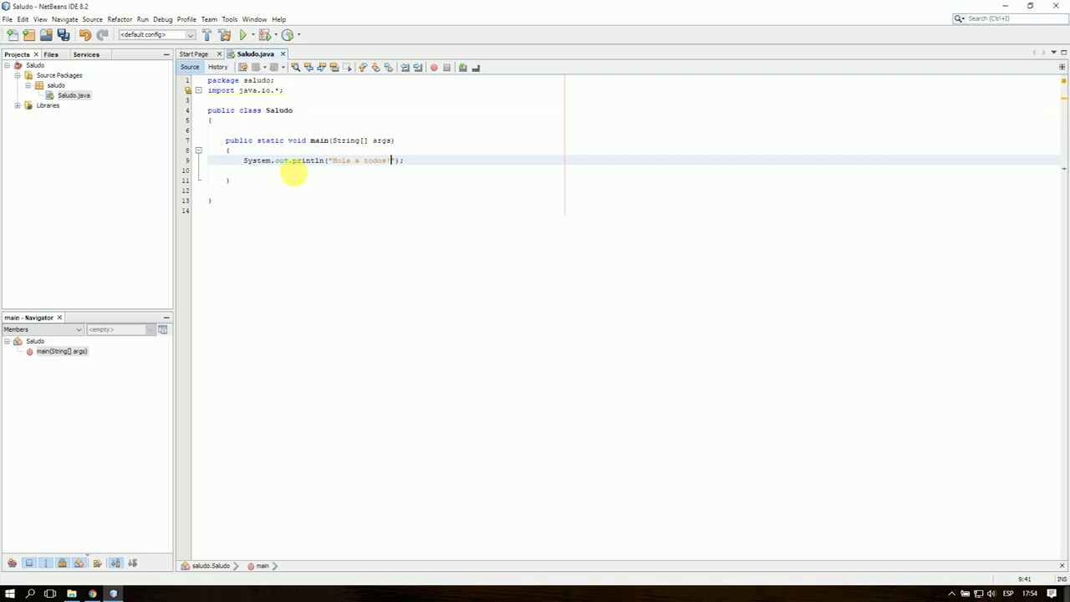
left_click(241, 35)
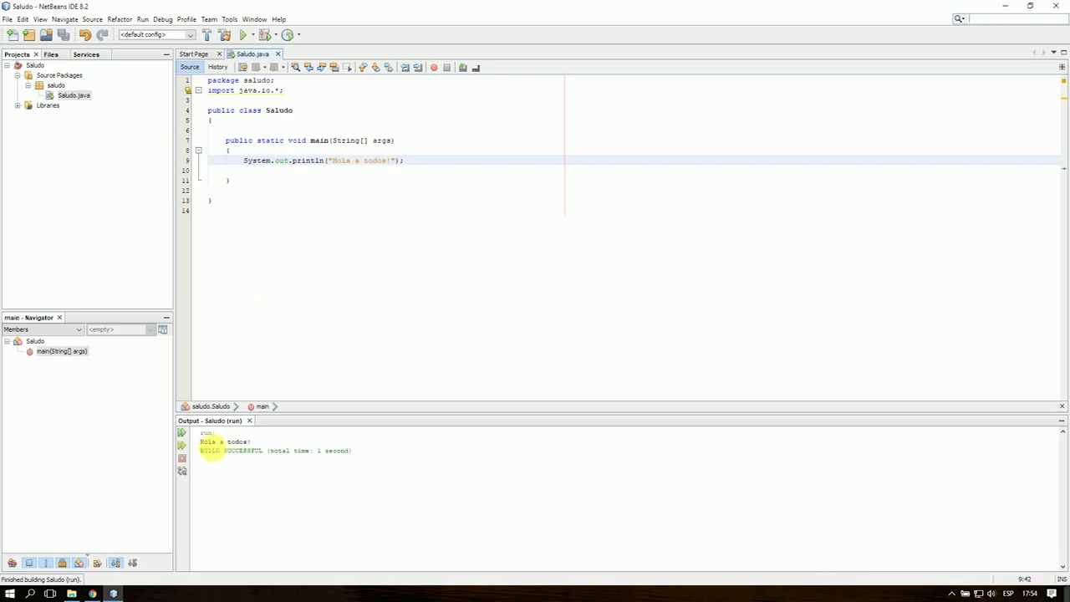
left_click_drag(208, 441, 273, 445)
Remove the blank line below the println statement and save the project.
left_click(346, 178)
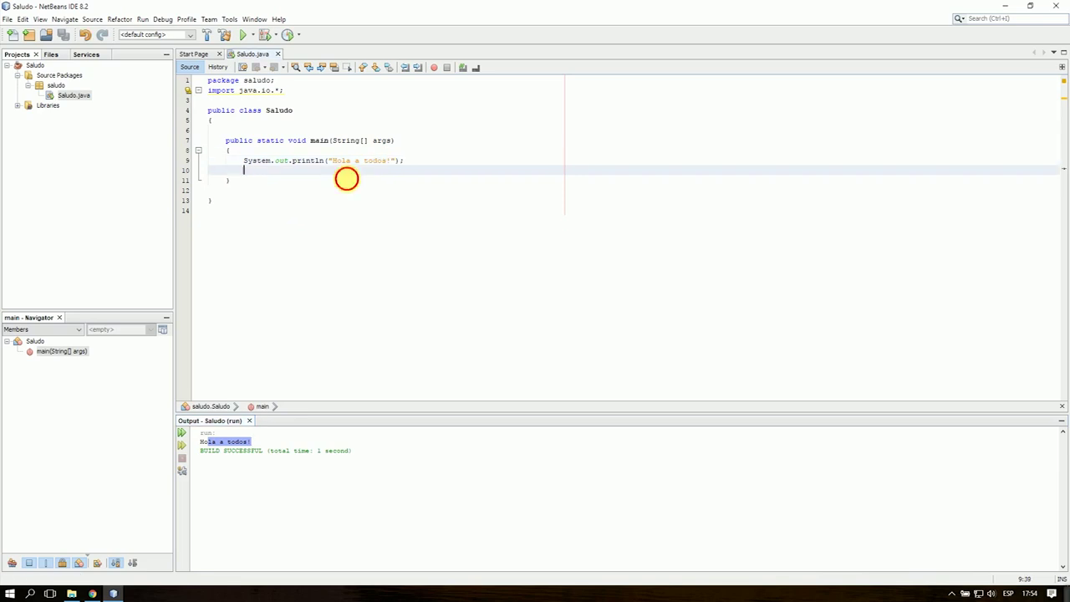
key("BackSpace")
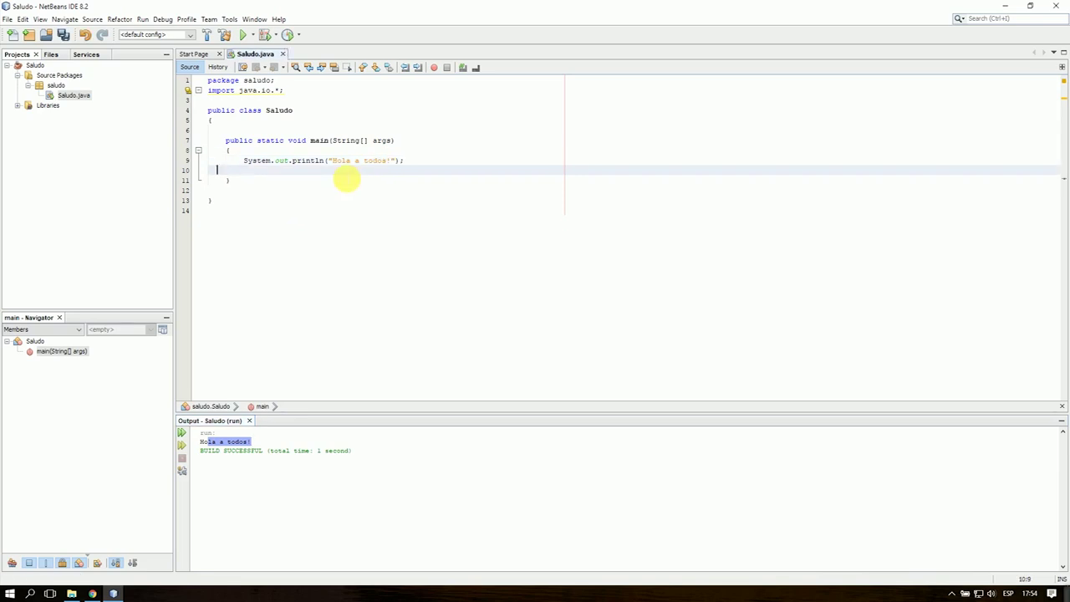
key("BackSpace")
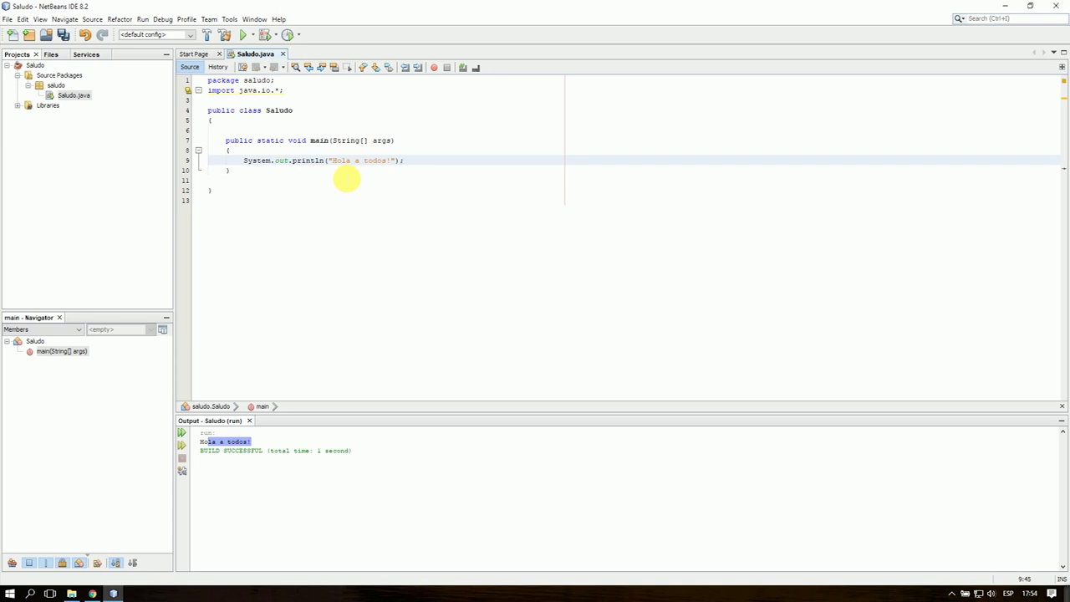
left_click(63, 35)
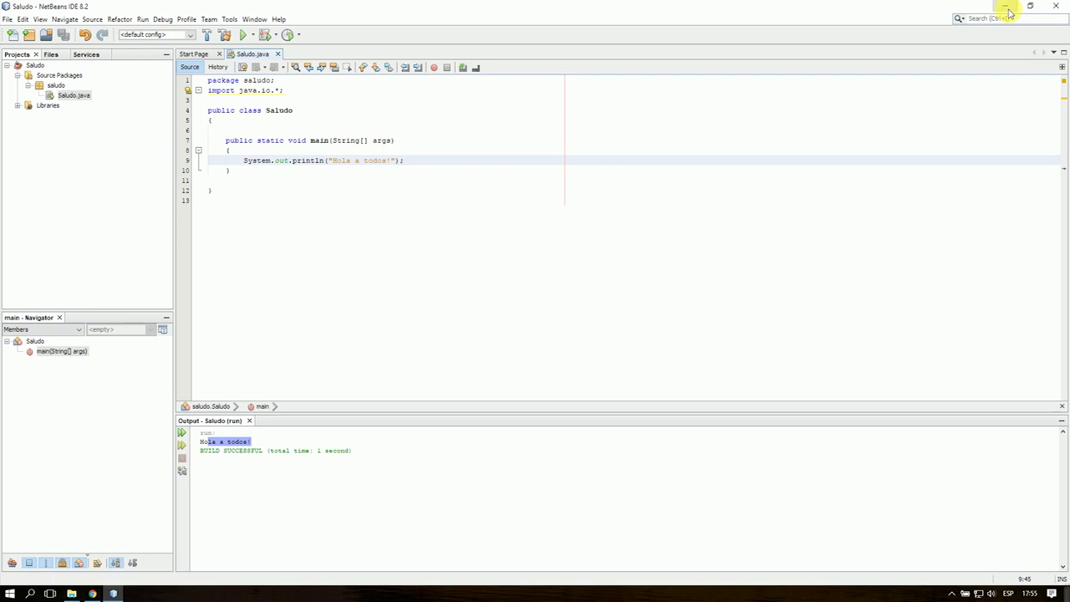
Close NetBeans and open the NetBeansProjects folder inside Documentos in File Explorer.
left_click(1066, 8)
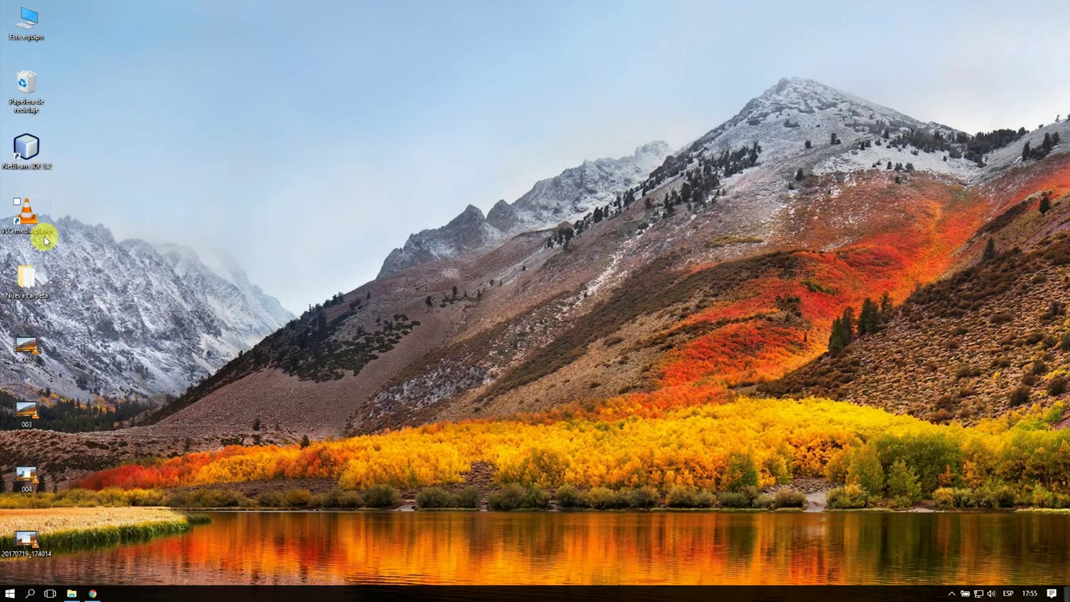
double_click(30, 276)
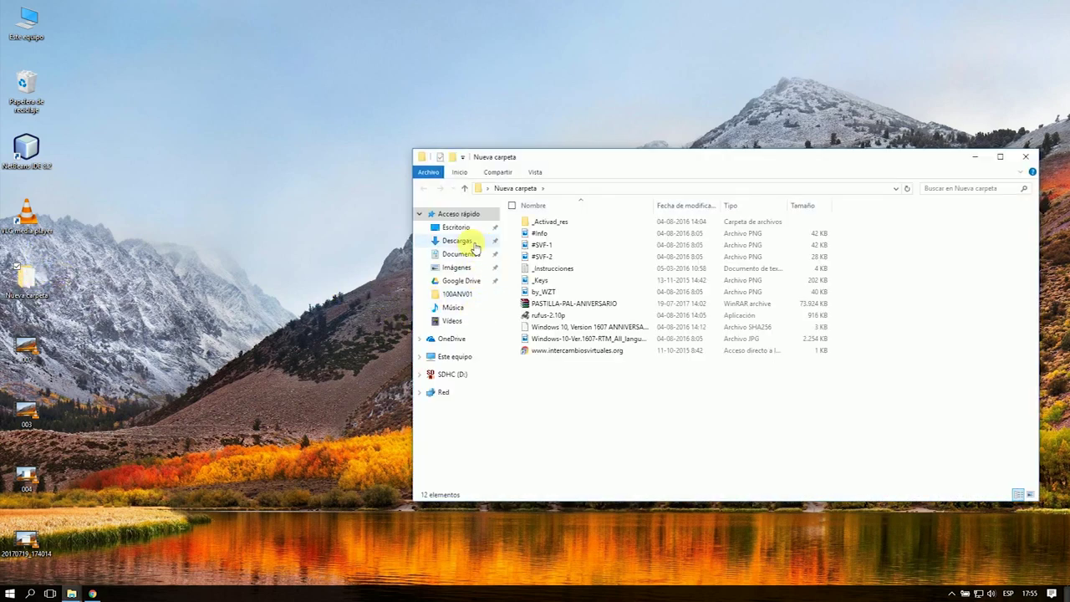
left_click(447, 255)
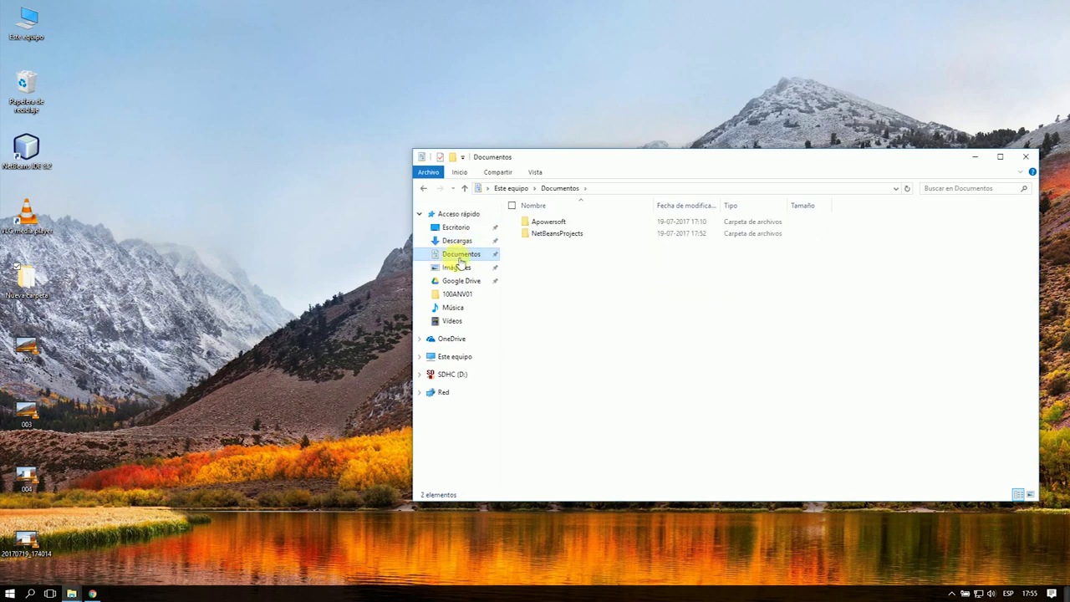
left_click(550, 235)
double_click(551, 238)
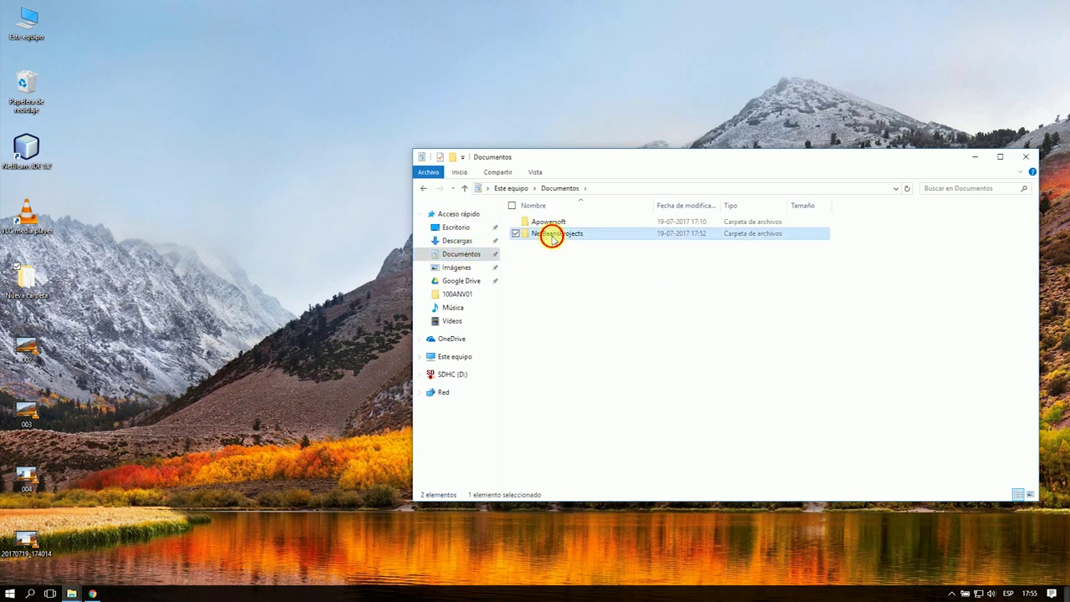
Compress the Saludo project folder into Saludo.rar in RAR format with the La mejor compression method, and select the archive.
left_click(544, 227)
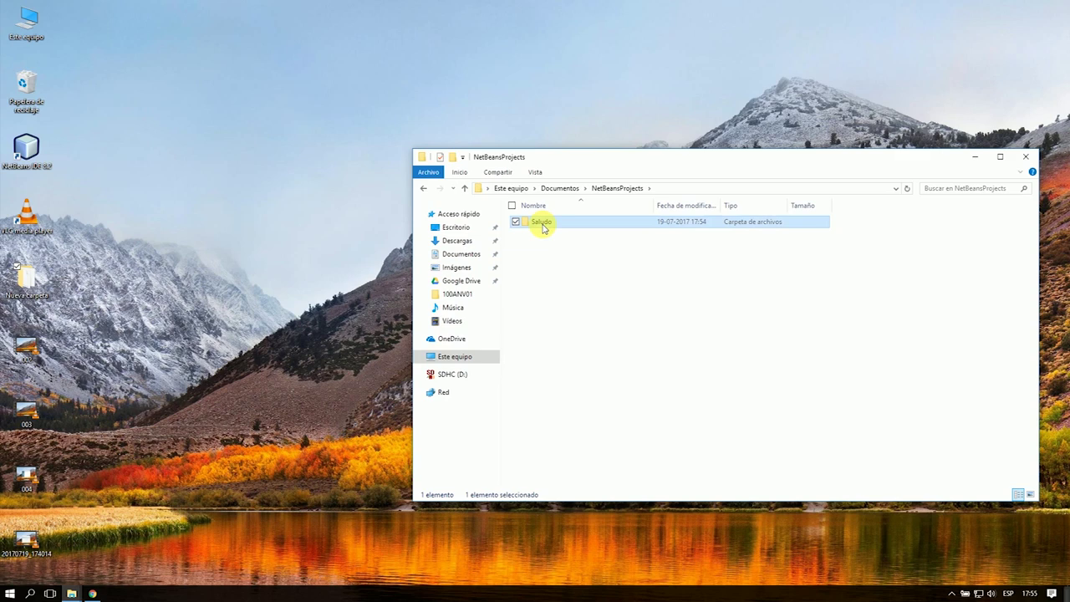
left_click(538, 244)
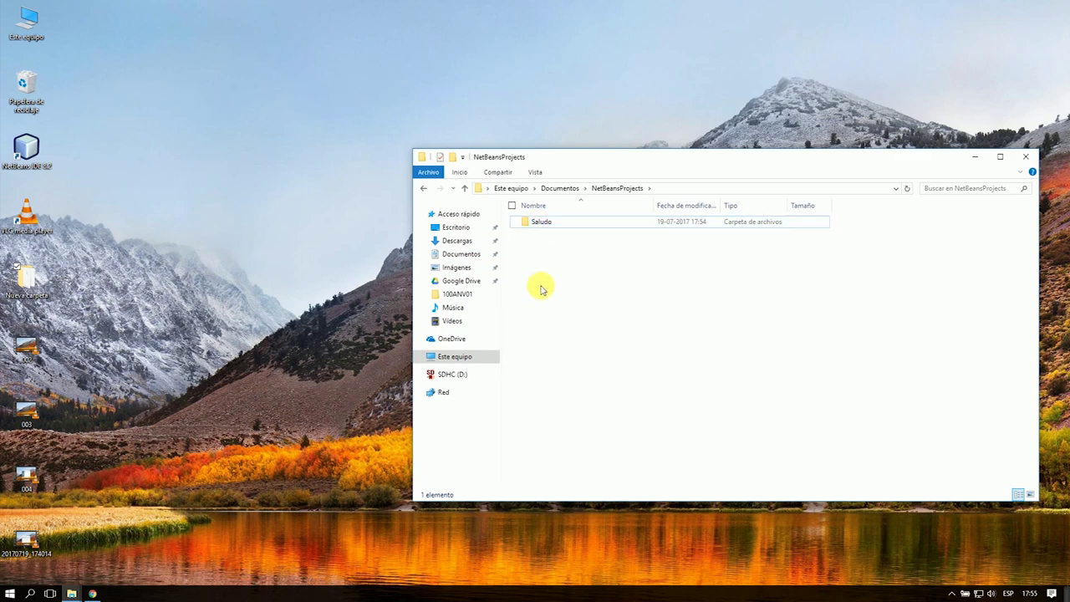
left_click(558, 228)
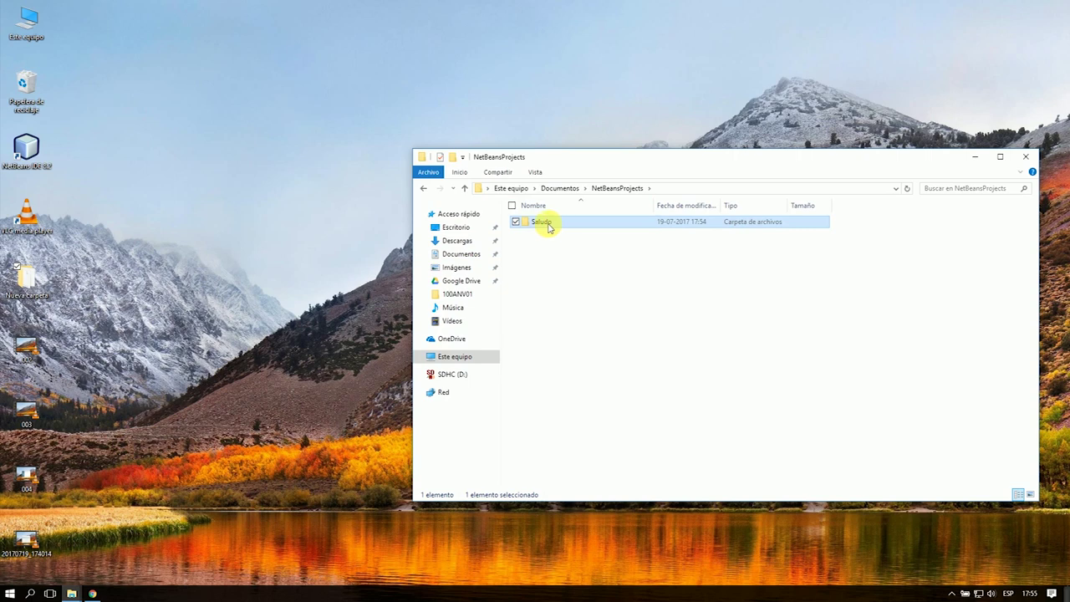
right_click(543, 223)
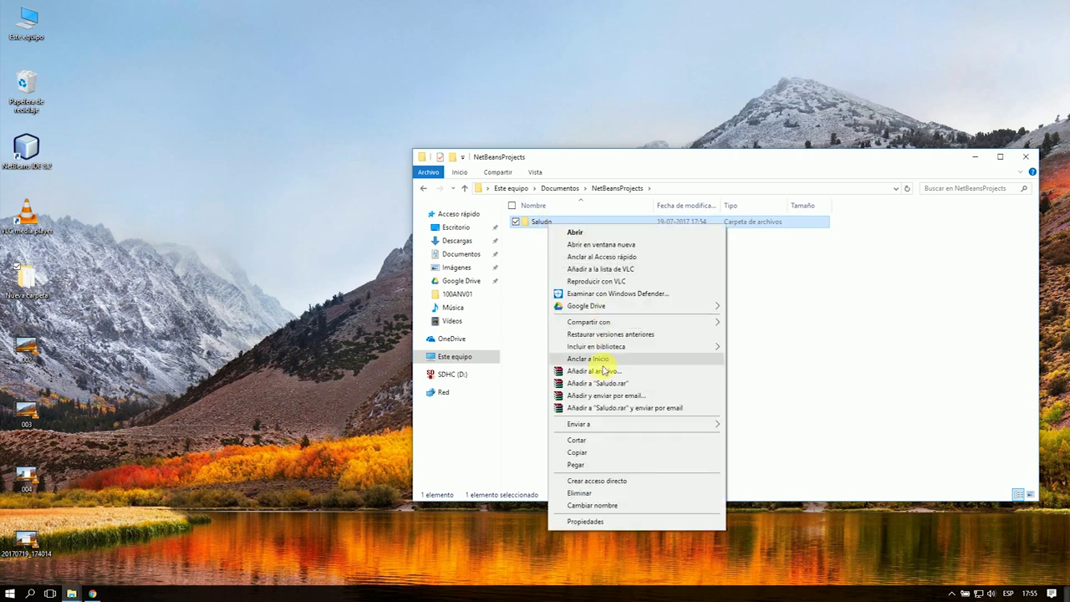
left_click(599, 372)
left_click(454, 316)
left_click(429, 362)
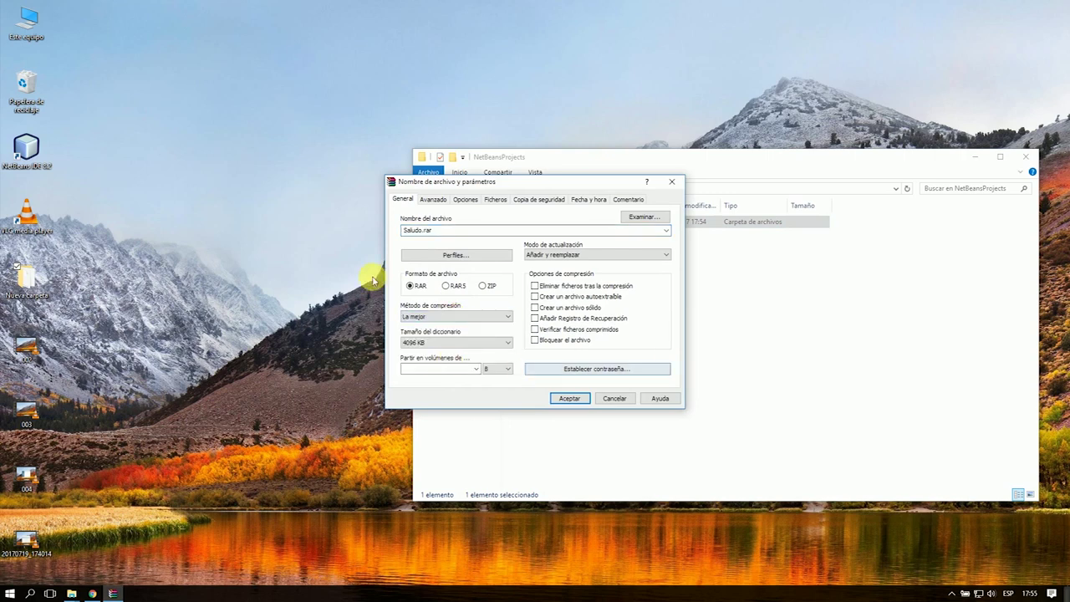
left_click(570, 399)
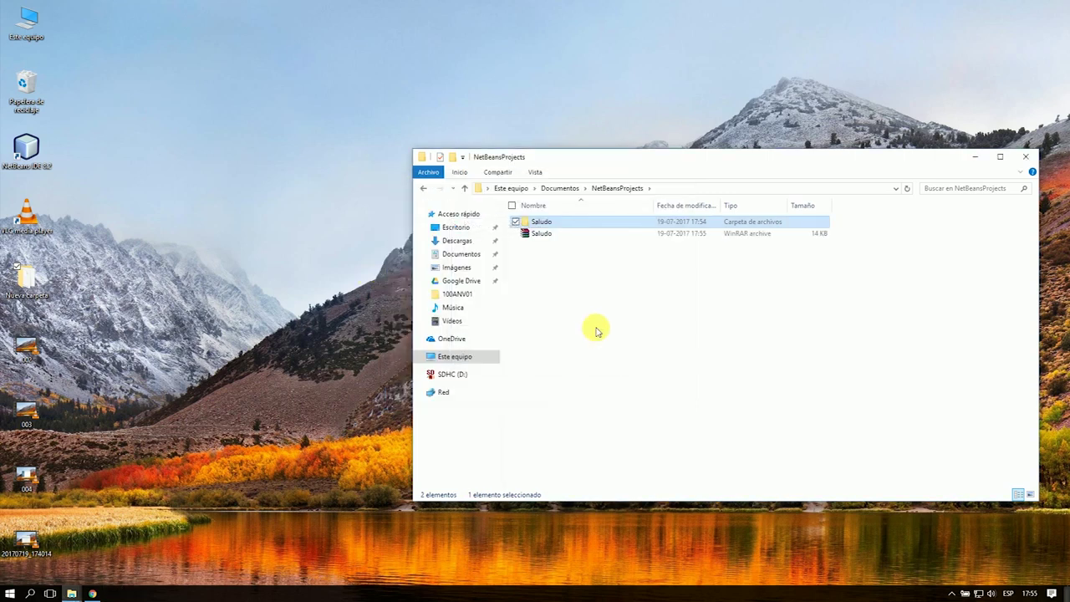
left_click(545, 236)
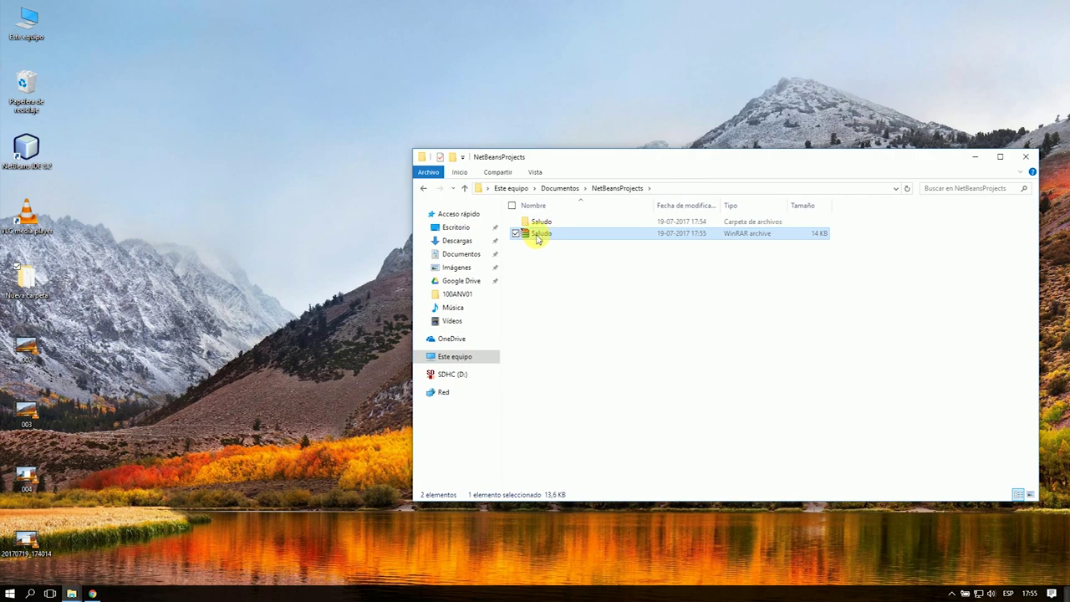